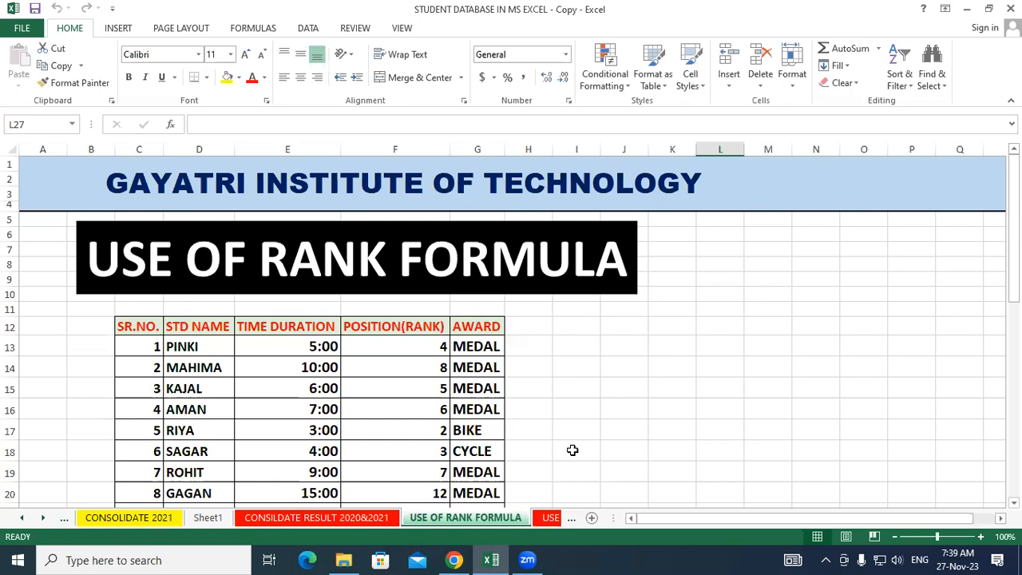
Step: Examine the student names, the time durations and the rank formula in the first POSITION(RANK) cell, F13
click(266, 341)
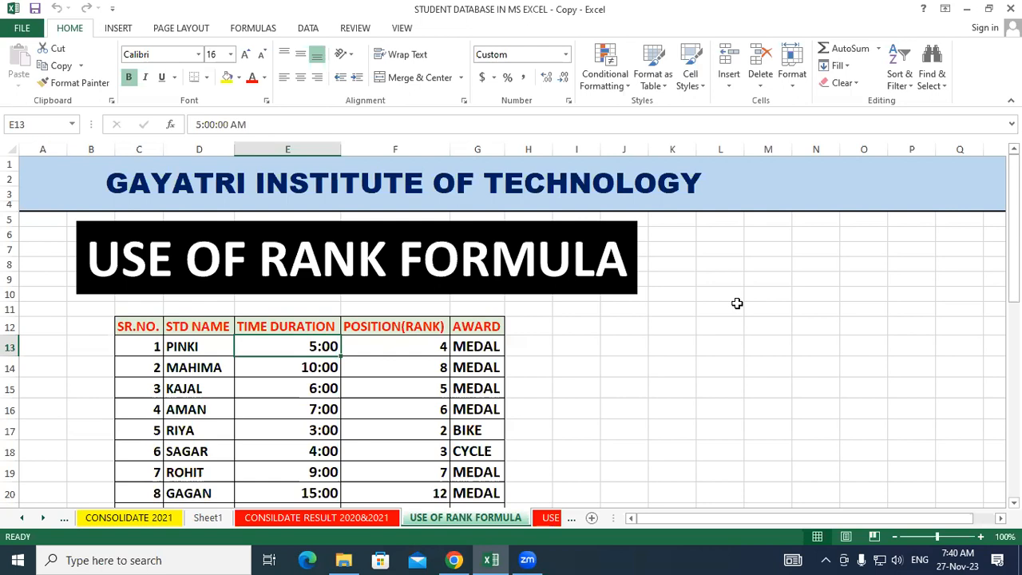
click(224, 345)
drag(215, 389, 220, 408)
drag(295, 395, 329, 410)
click(390, 404)
drag(307, 349, 321, 434)
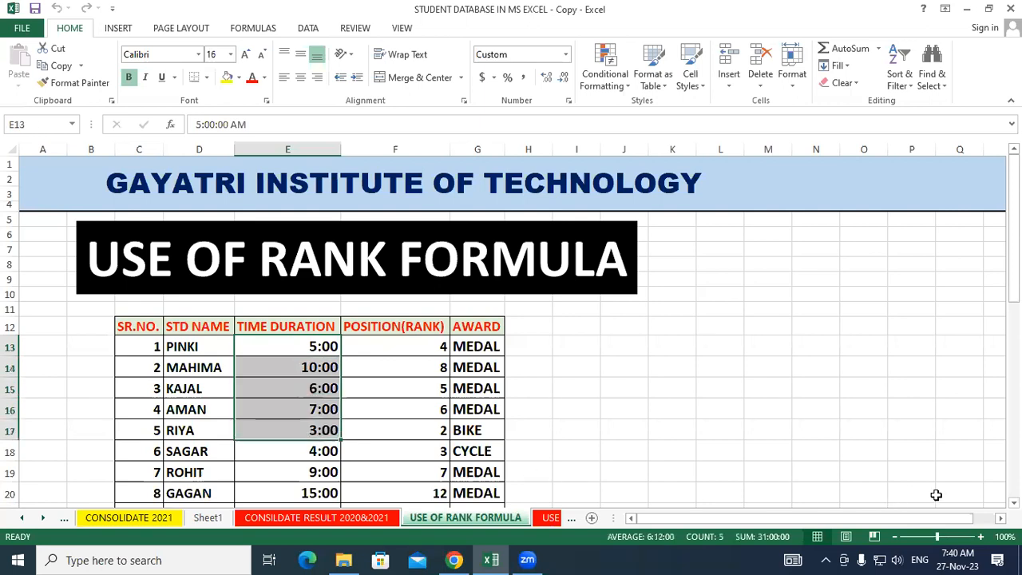
scroll(998, 501, down, 1)
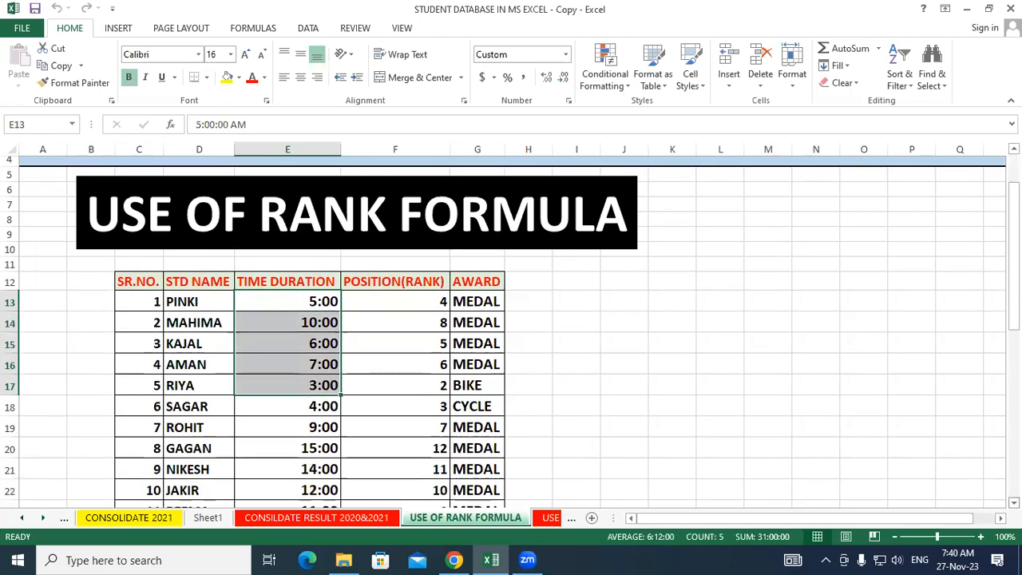
click(783, 423)
click(201, 300)
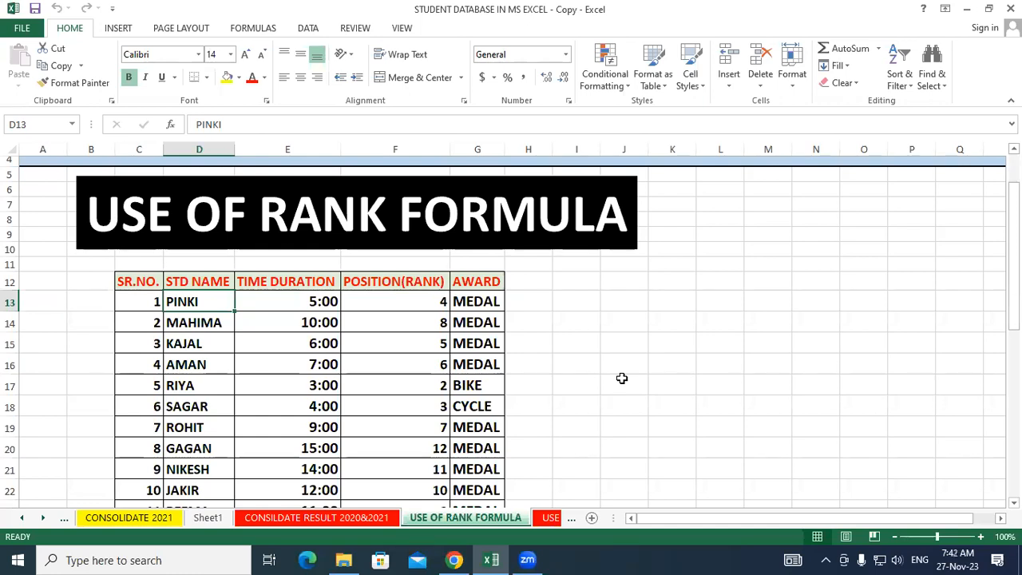
drag(307, 304, 318, 449)
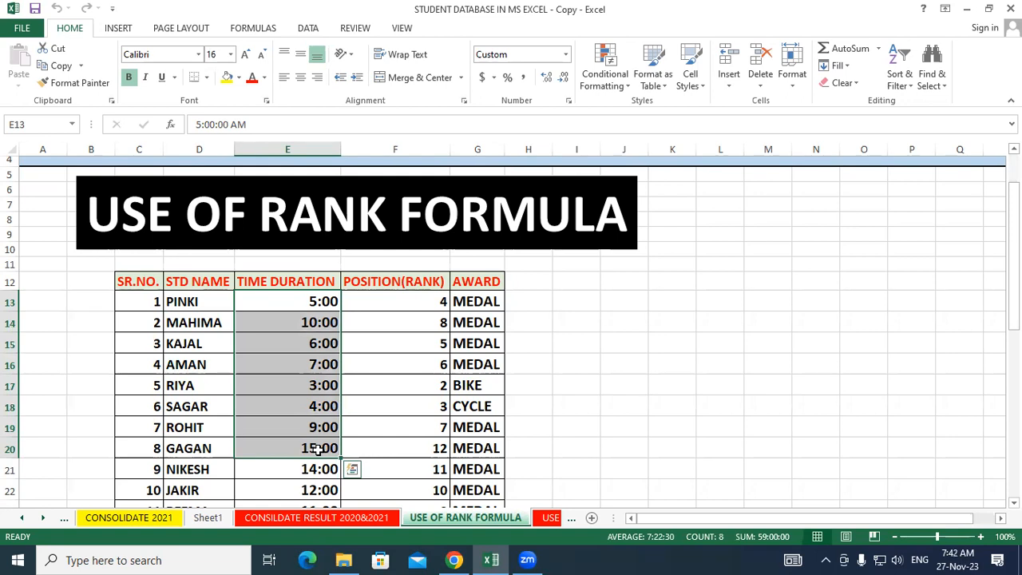
click(906, 380)
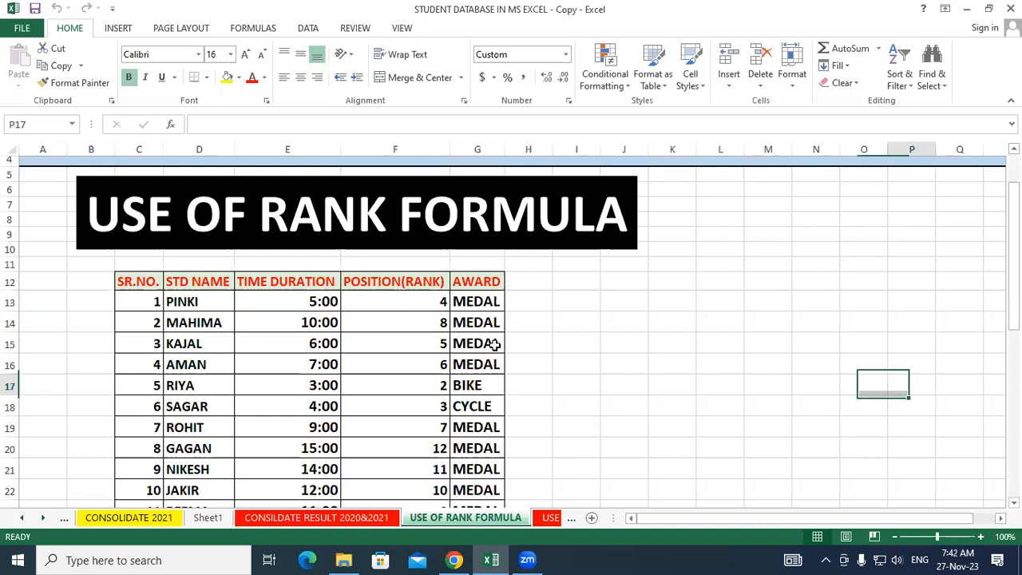
click(407, 301)
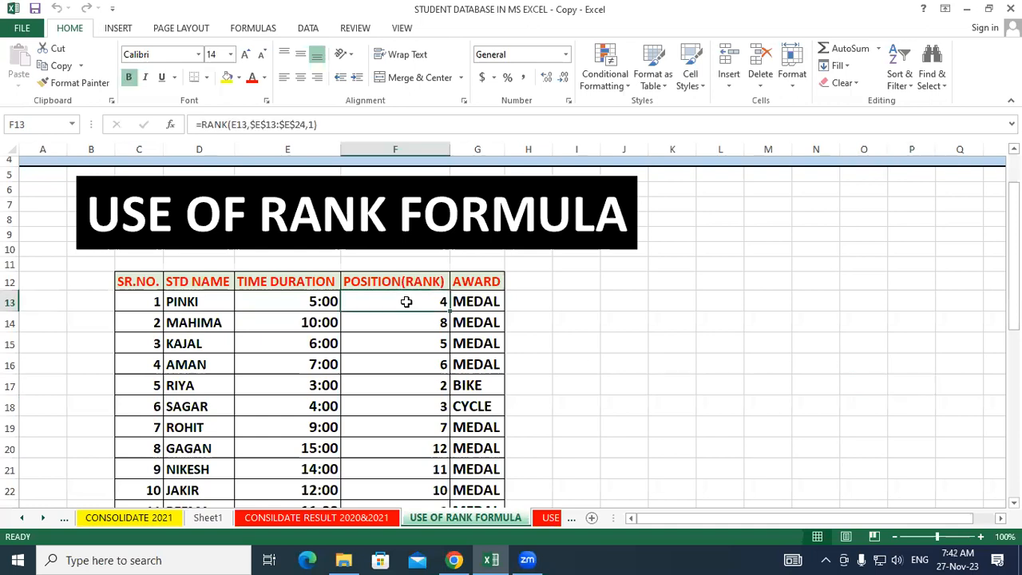
click(591, 352)
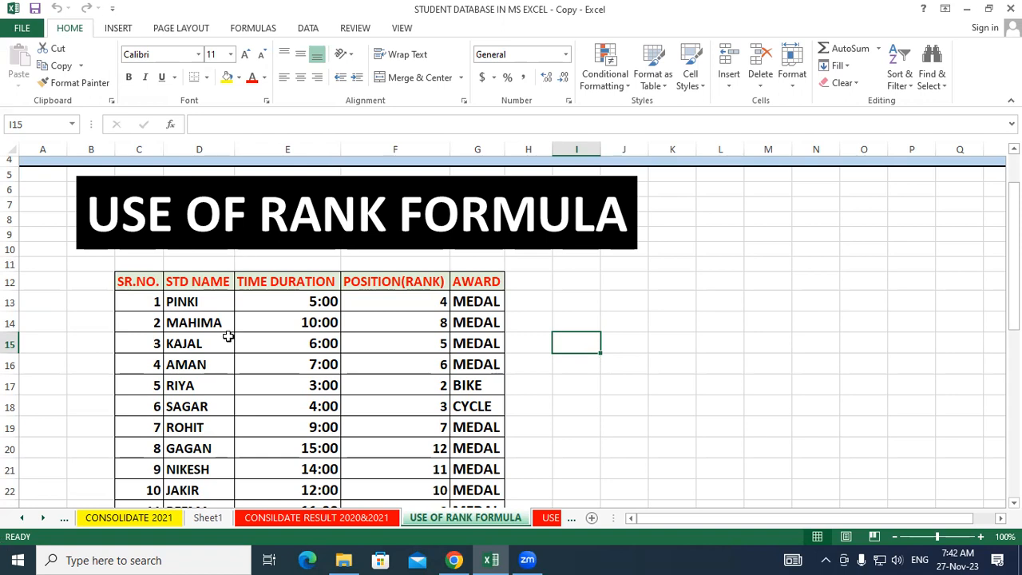
Step: Compare the time durations in rows 24, 17 and 18 with the rank formulas beside them
scroll(276, 401, down, 2)
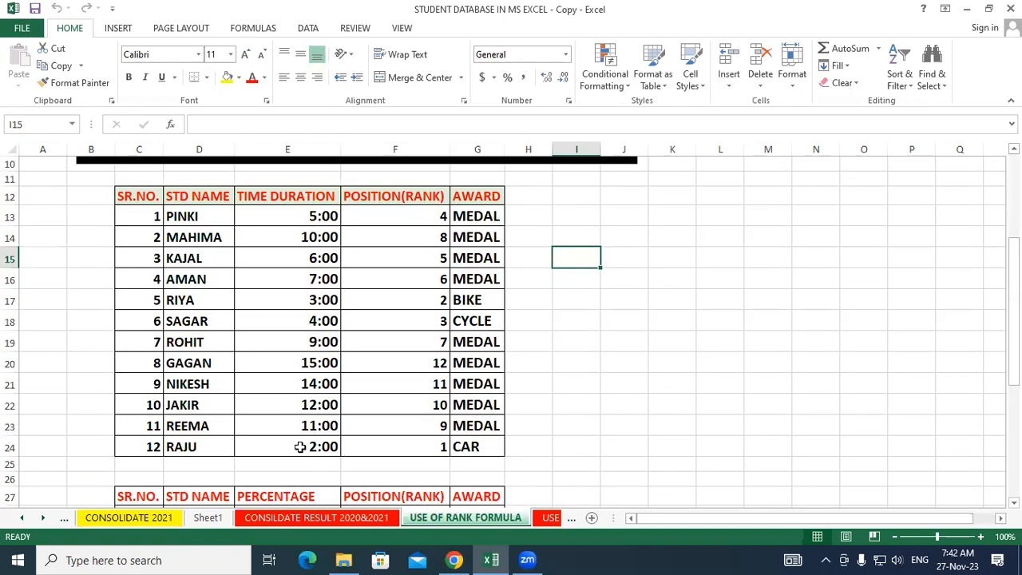
click(300, 447)
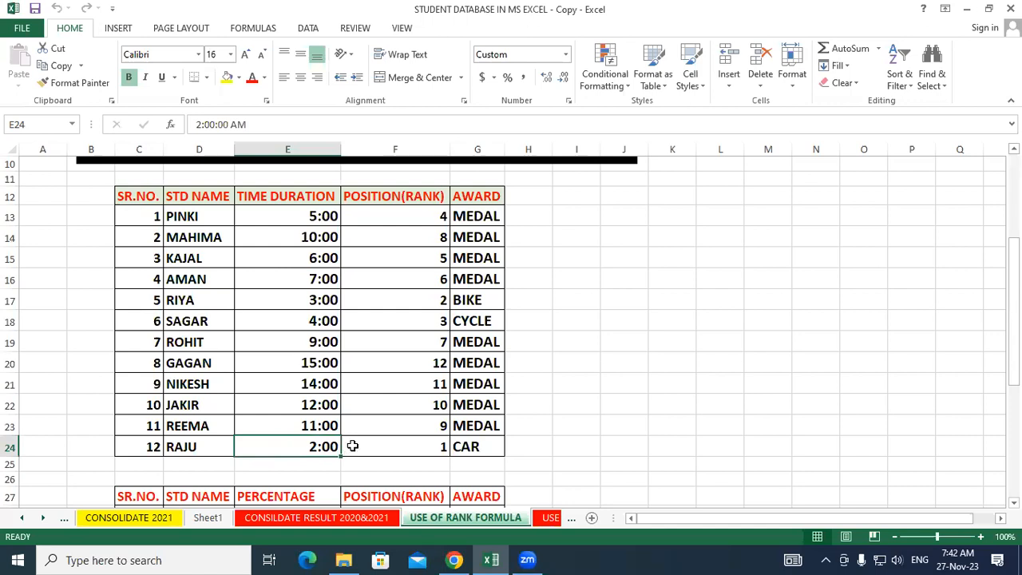
click(358, 448)
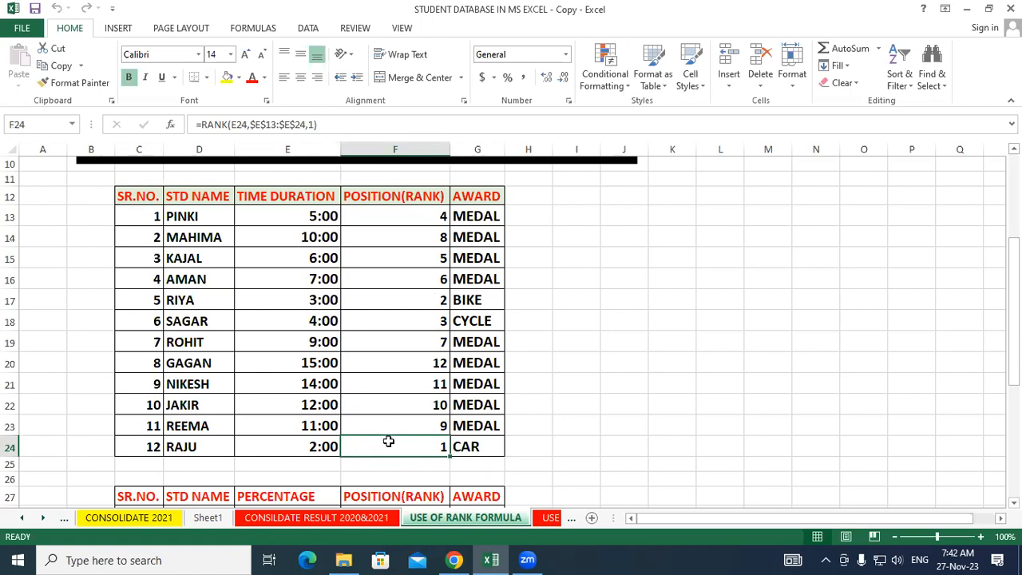
click(297, 445)
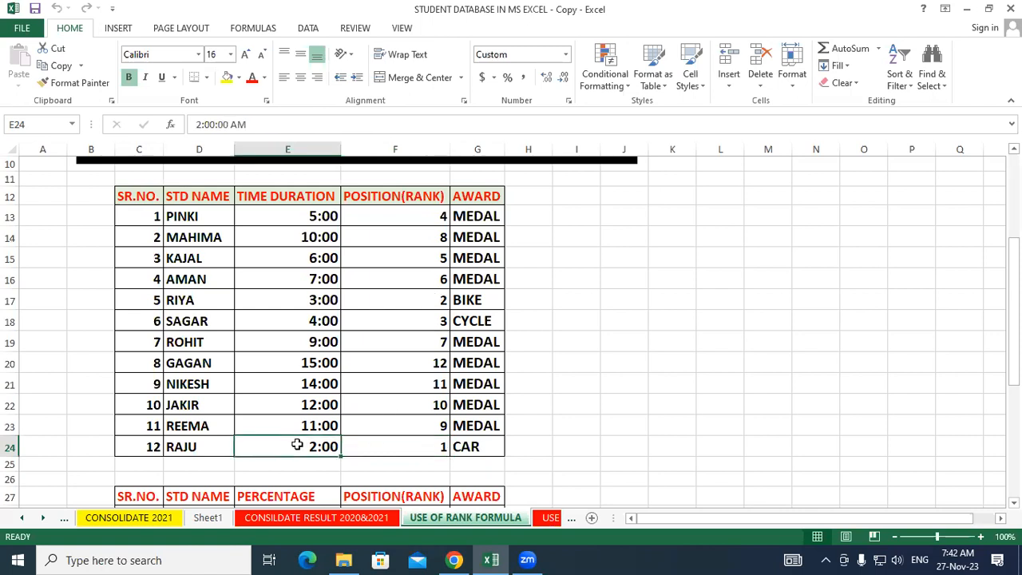
click(389, 446)
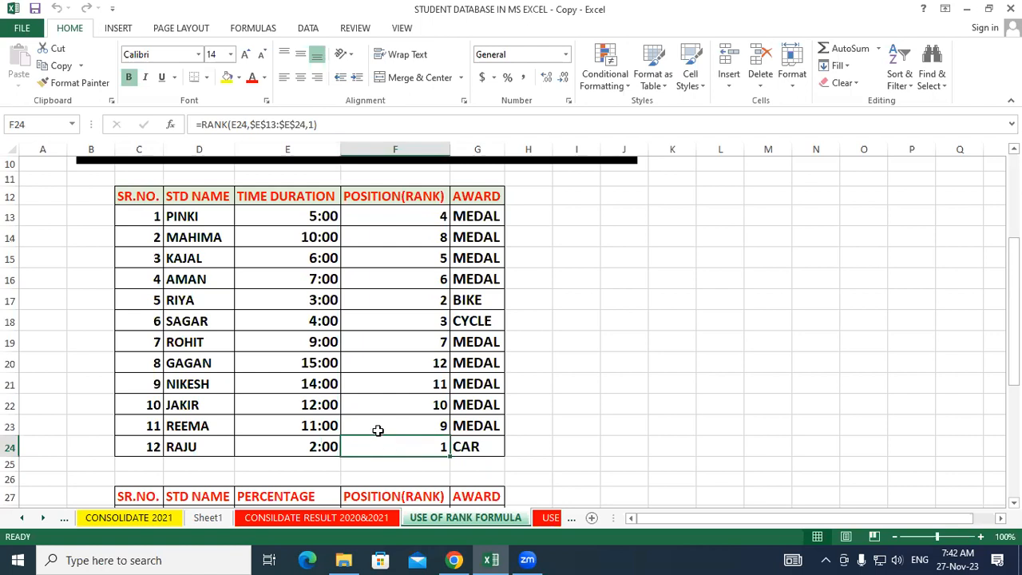
click(297, 300)
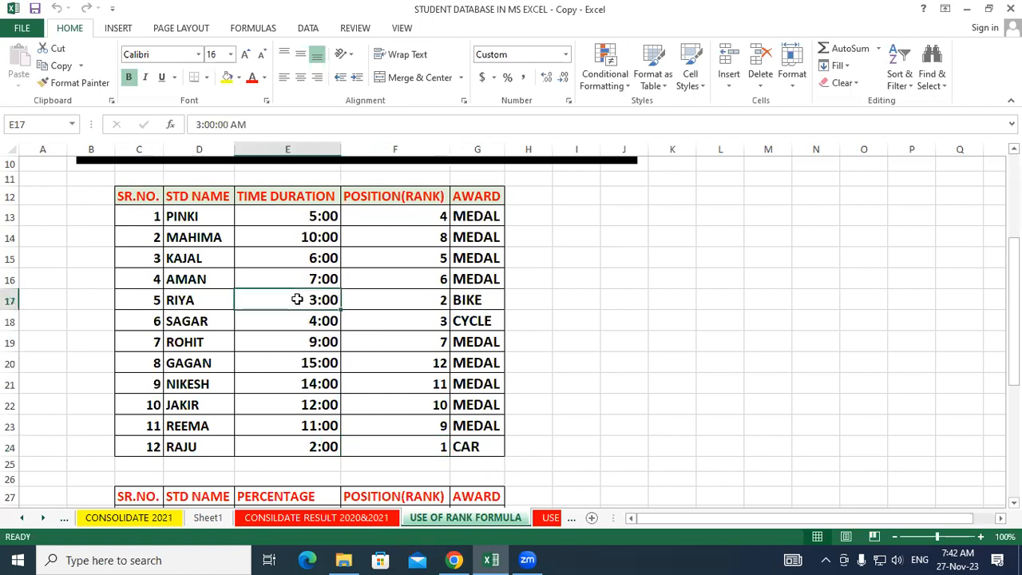
click(387, 296)
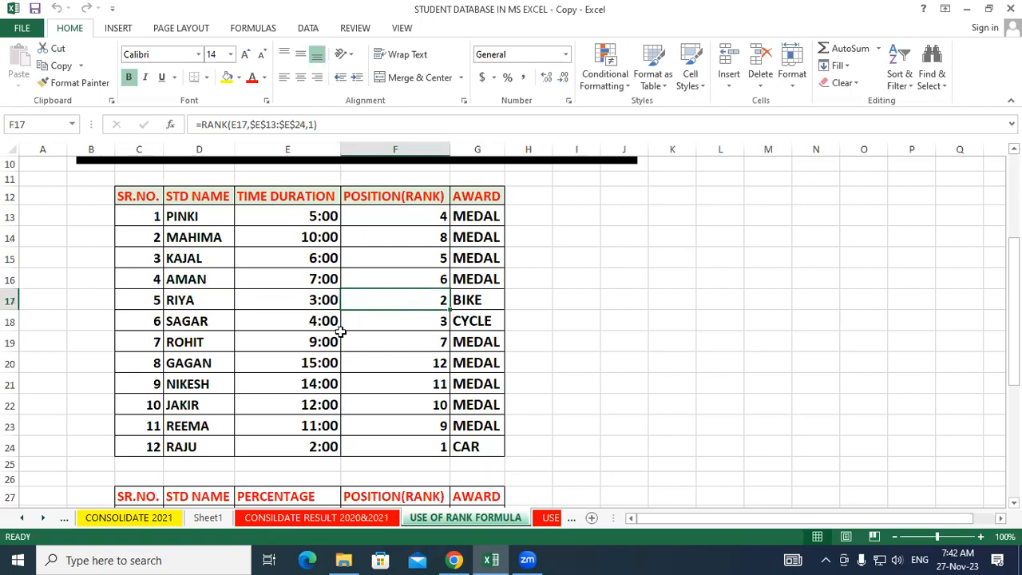
click(281, 320)
click(399, 313)
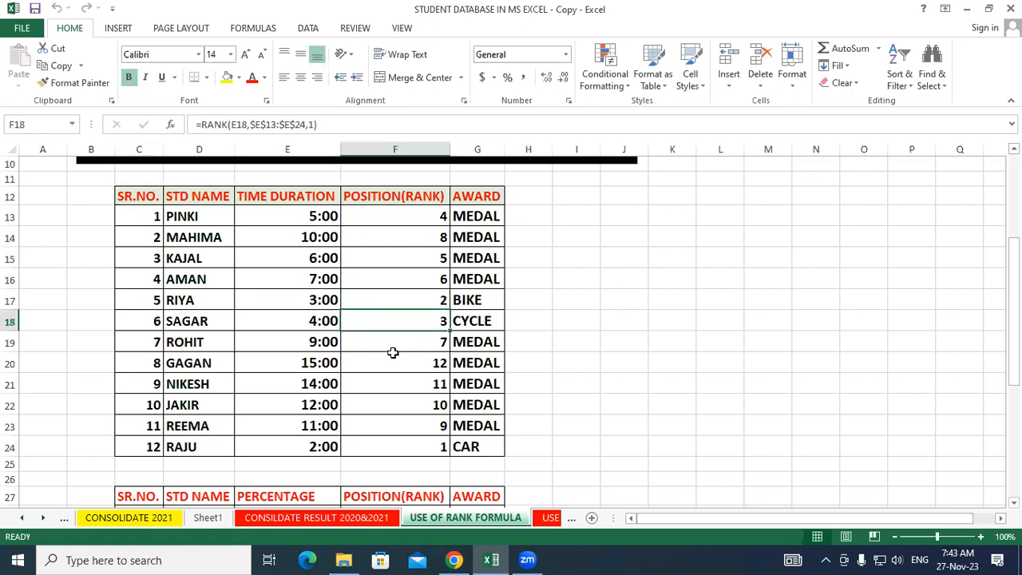
drag(338, 447, 327, 301)
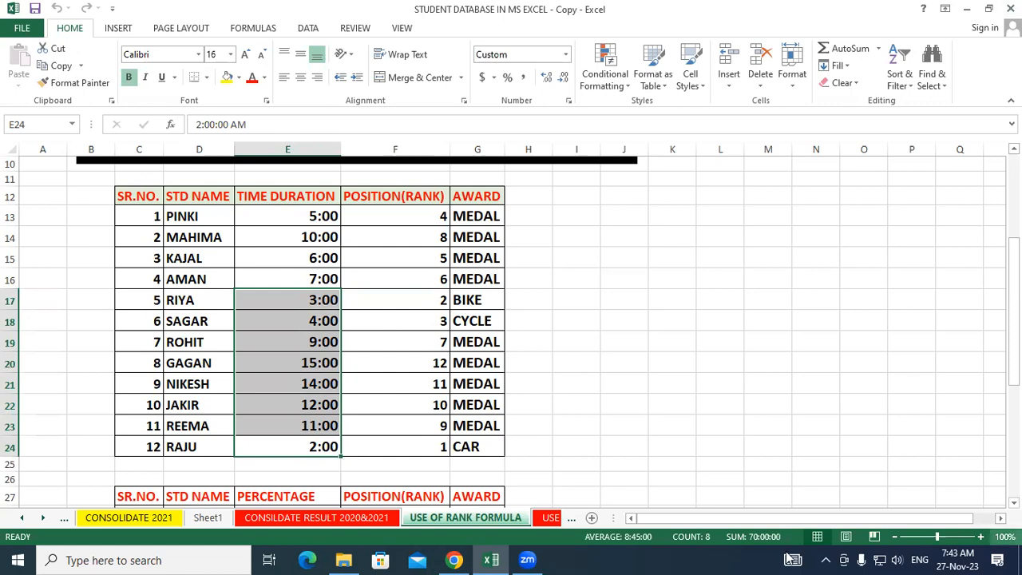
click(719, 404)
Step: Clear the POSITION(RANK) and AWARD entries for all students in the time duration table
drag(433, 217, 495, 503)
drag(553, 378, 549, 346)
scroll(554, 344, up, 4)
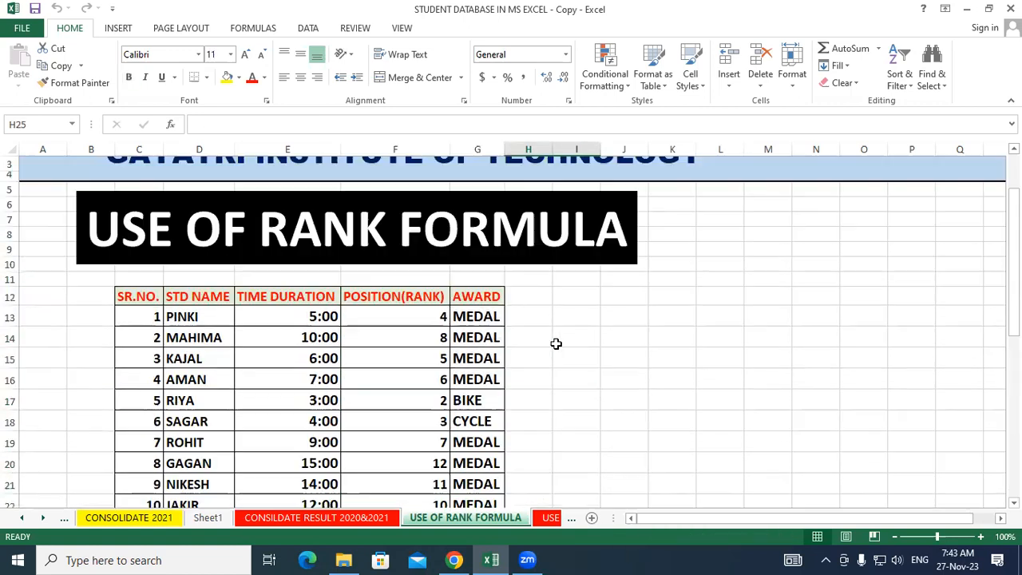
drag(413, 313, 490, 490)
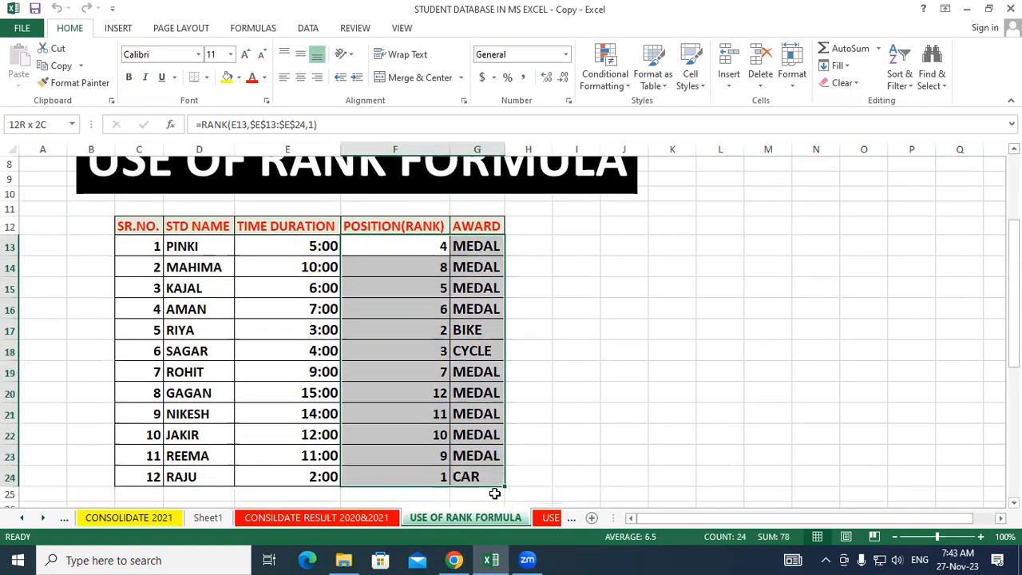
key(Delete)
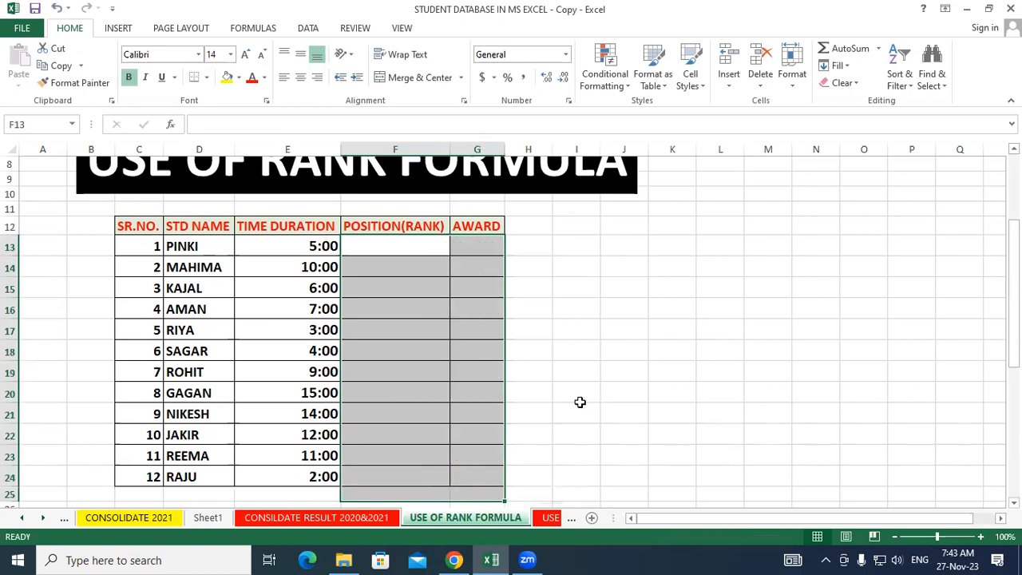
click(566, 391)
Step: Enter =RANK(E13,$E$13:$E$24,1) in F13 to rank the first student's time duration in ascending order
scroll(559, 336, up, 1)
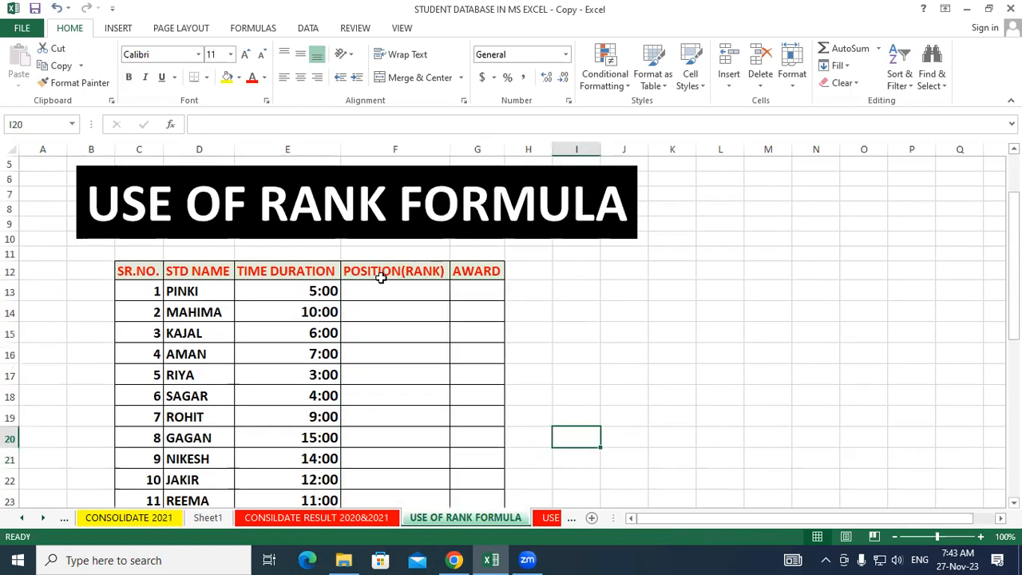
click(384, 288)
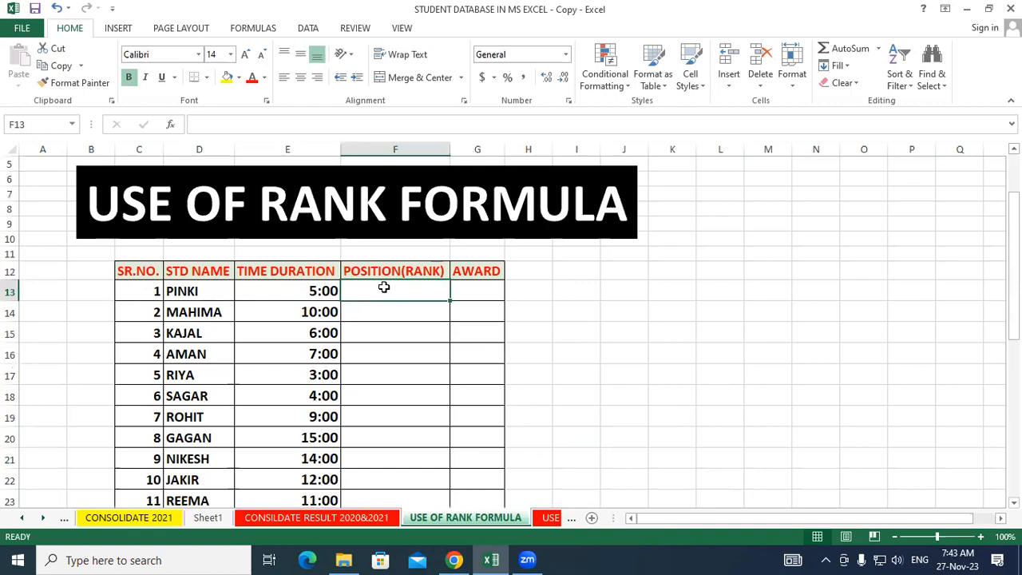
text(=)
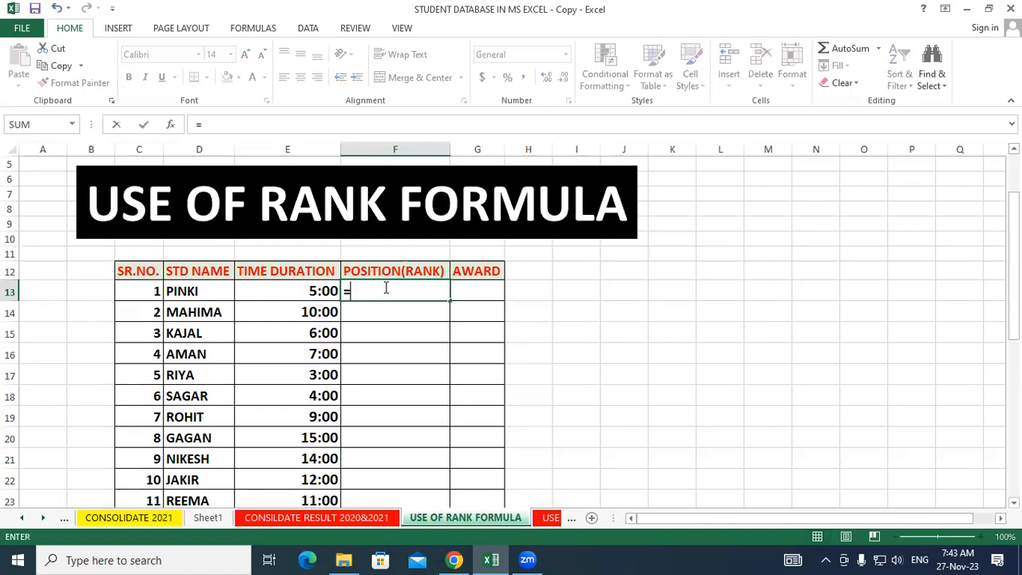
text(r)
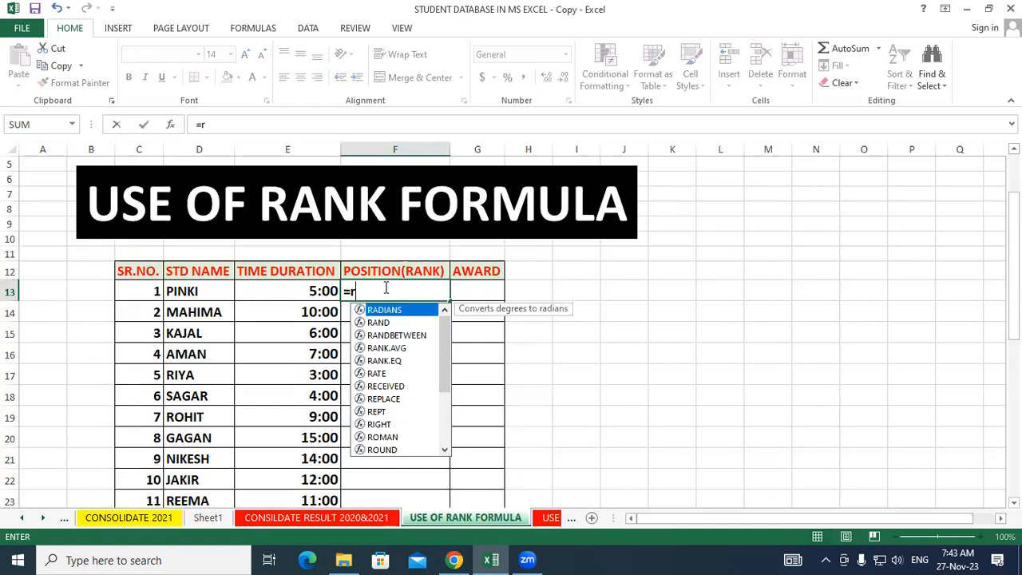
text(ank()
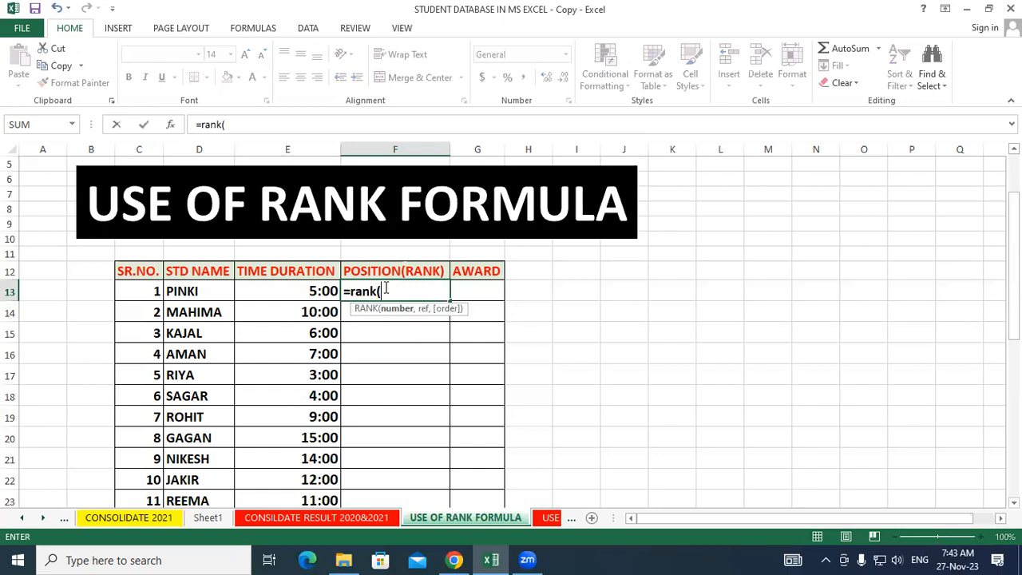
click(289, 294)
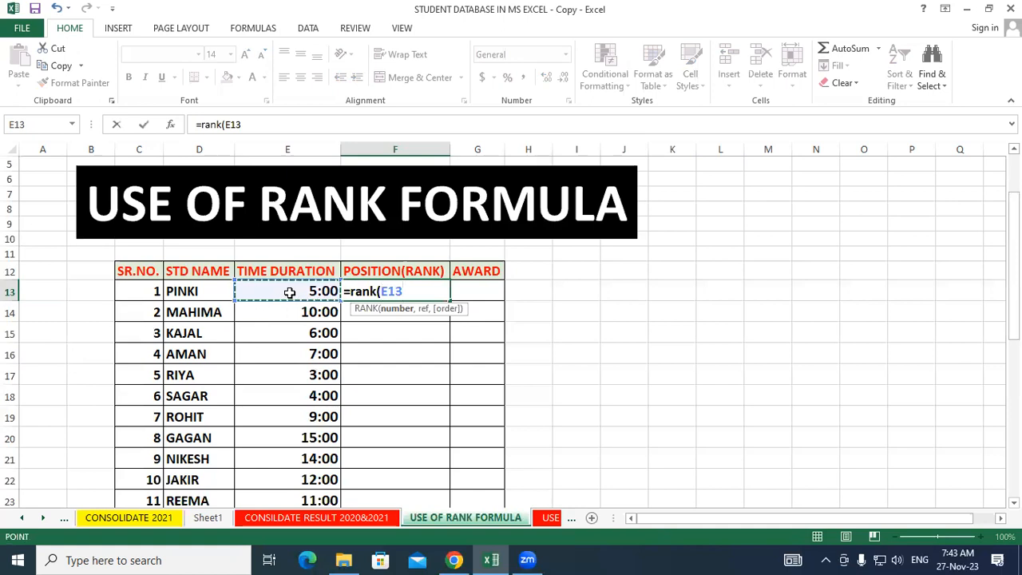
text(,)
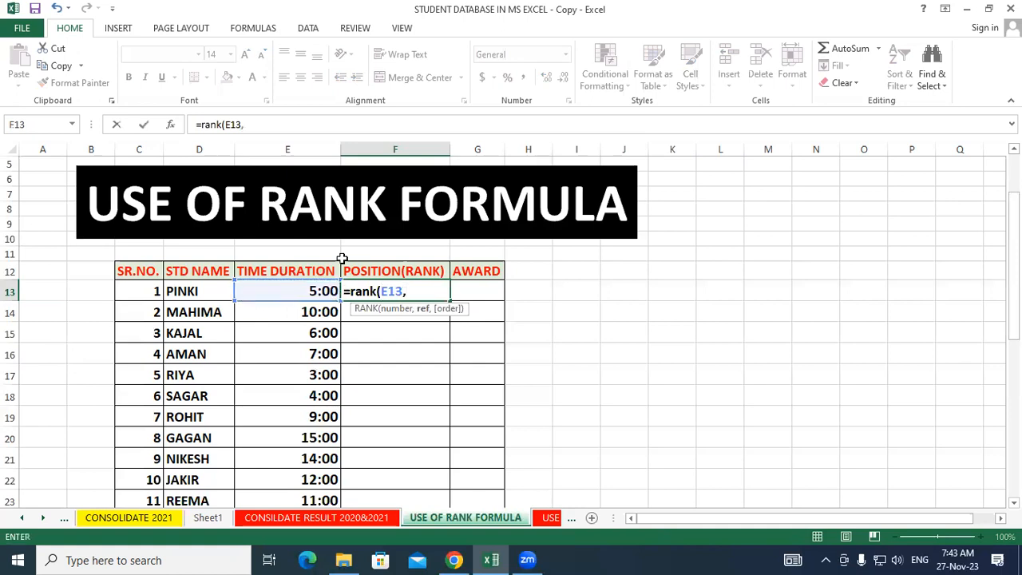
drag(290, 292, 285, 463)
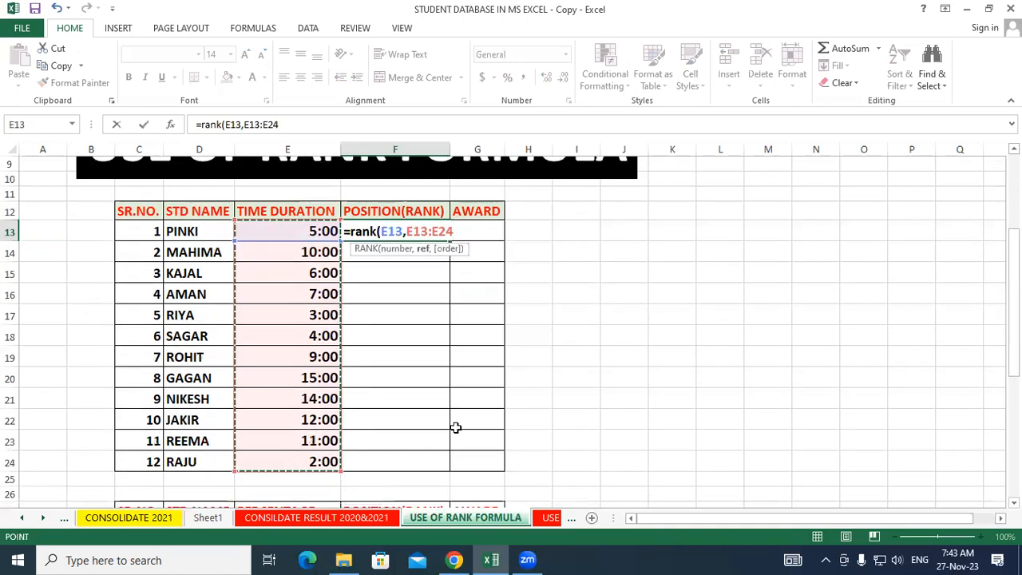
scroll(410, 376, up, 1)
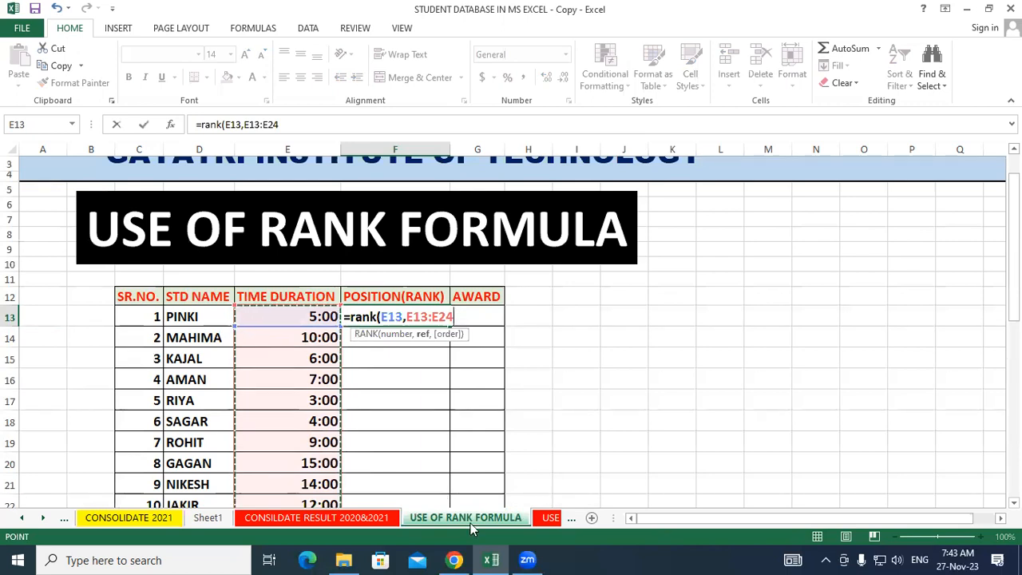
key(F4)
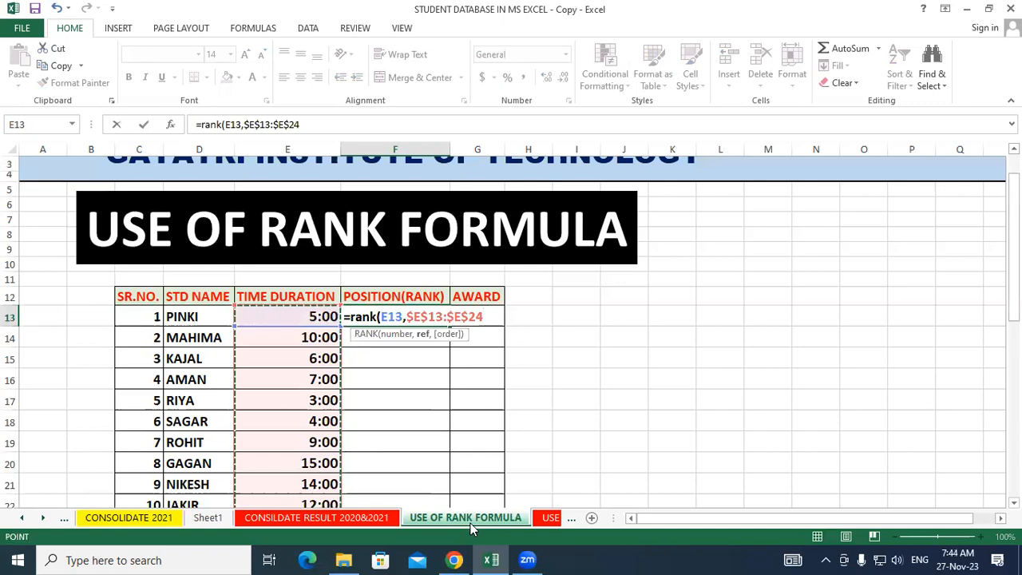
text(,)
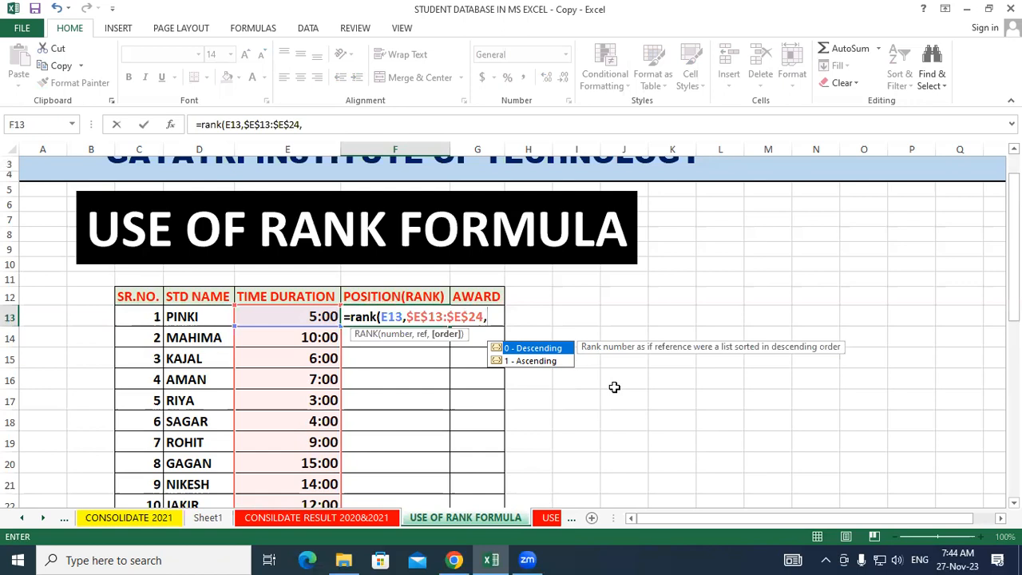
text(1))
key(Return)
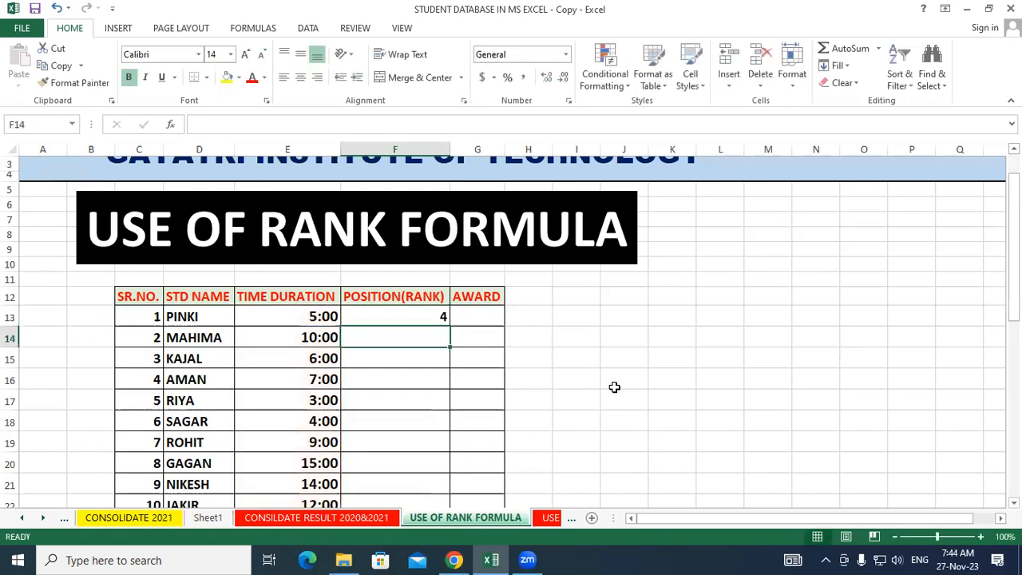
Step: Fill the rank formula from F13 down the POSITION(RANK) column to row 24
click(710, 419)
scroll(1013, 501, down, 1)
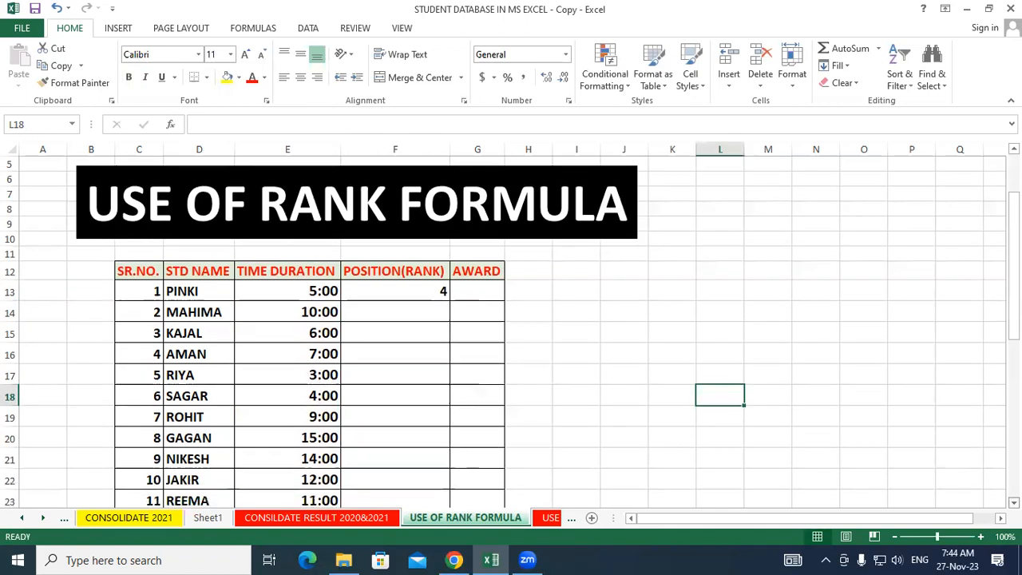
scroll(612, 314, down, 1)
click(408, 249)
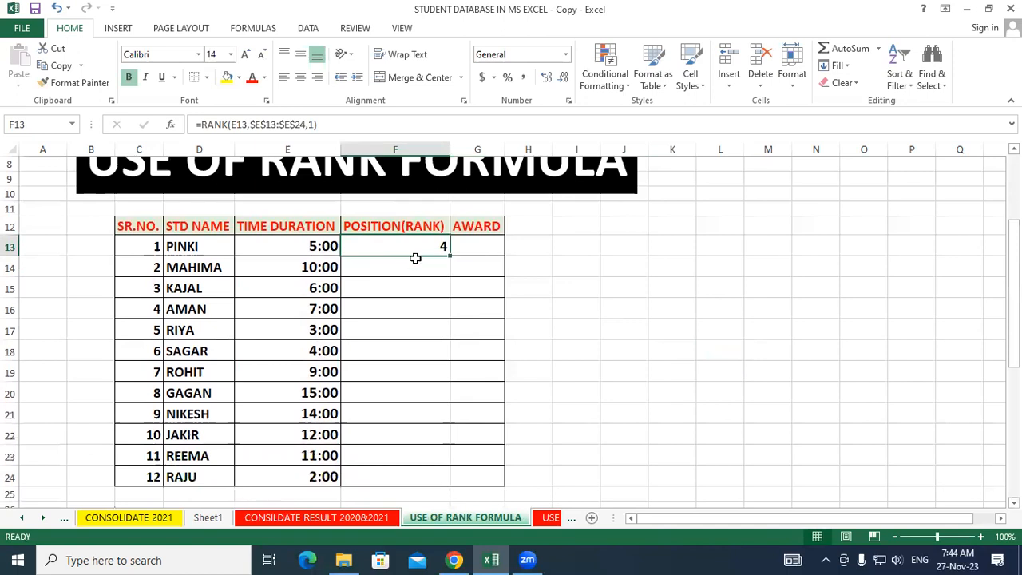
double_click(448, 252)
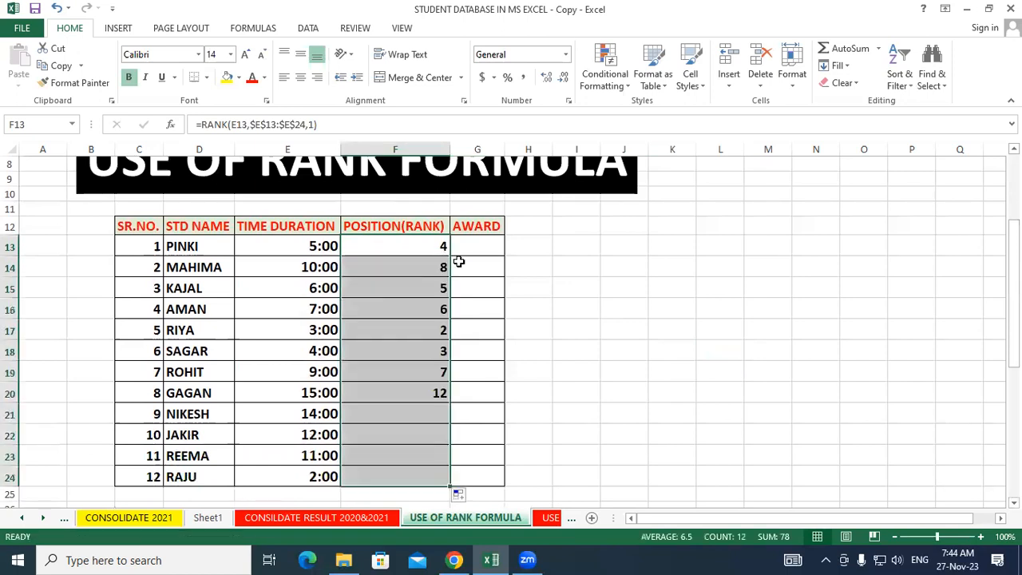
Step: Compare the time durations in rows 24, 17 and 18 with their ranks and review the filled POSITION(RANK) column
click(643, 313)
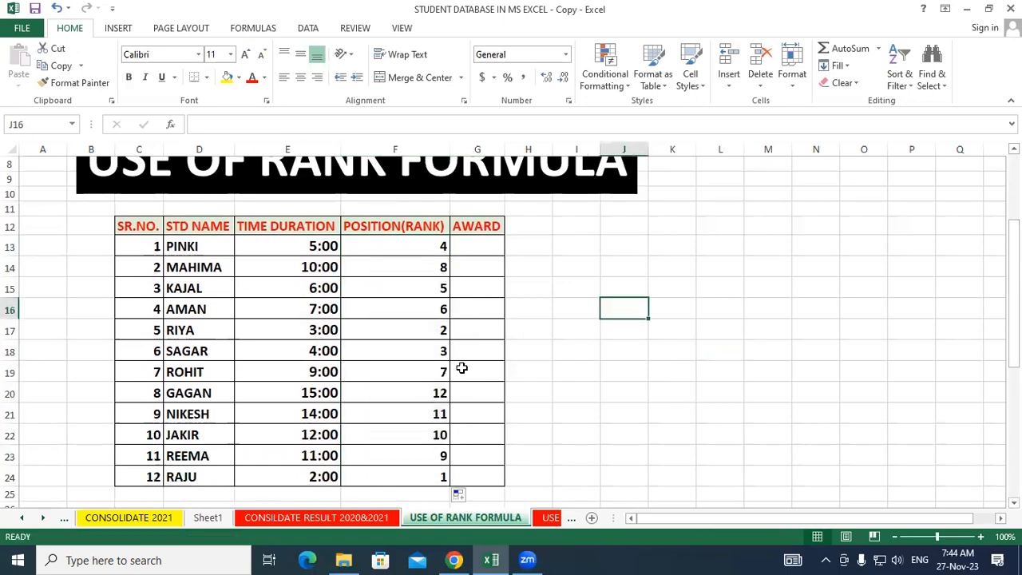
click(294, 471)
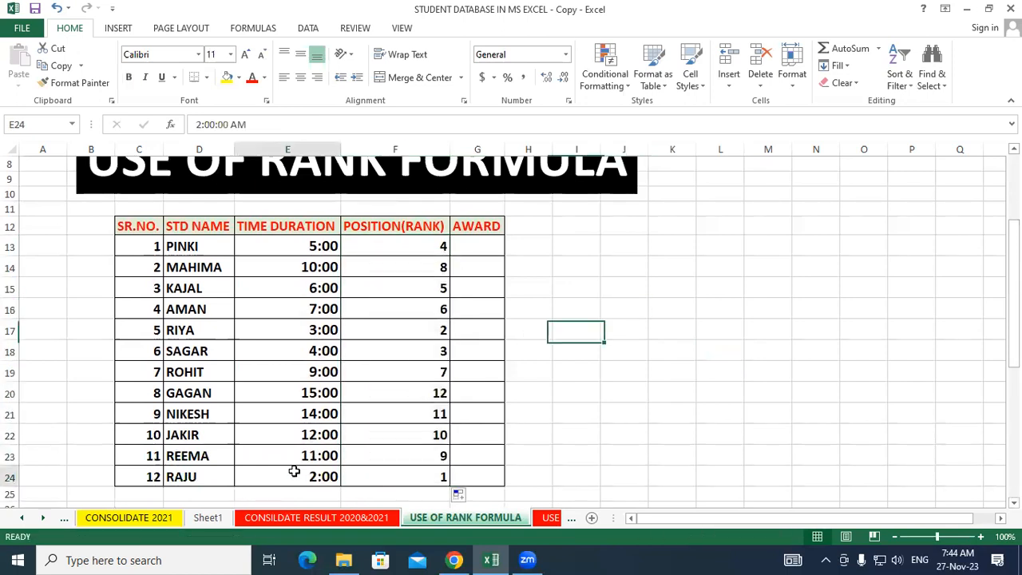
click(412, 476)
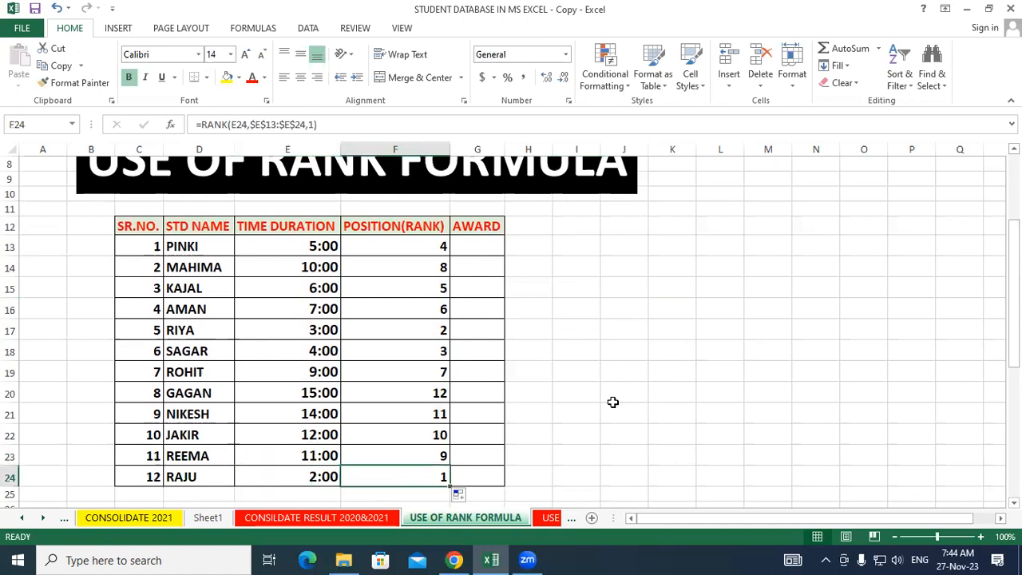
click(319, 476)
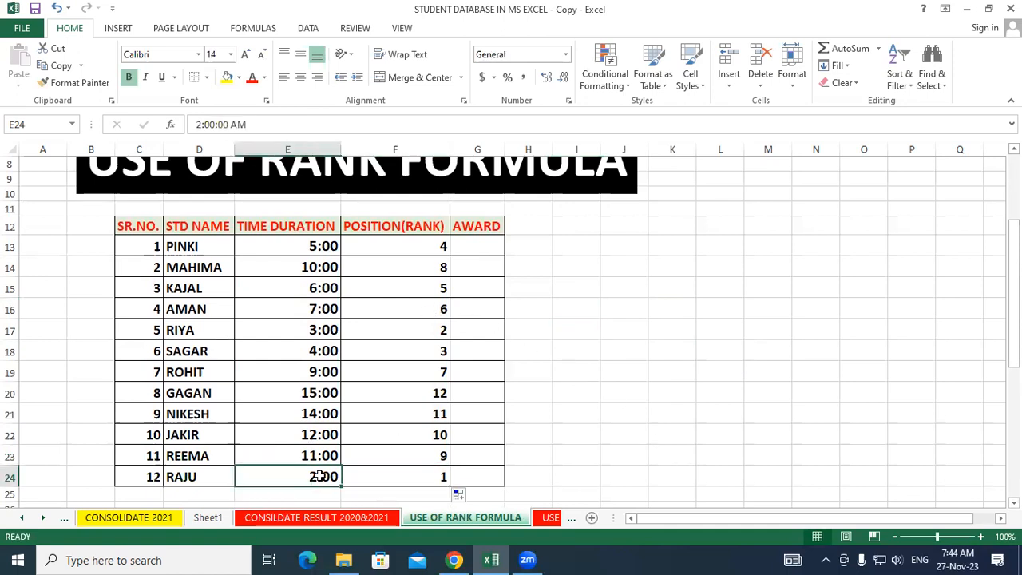
click(200, 475)
click(289, 475)
click(384, 473)
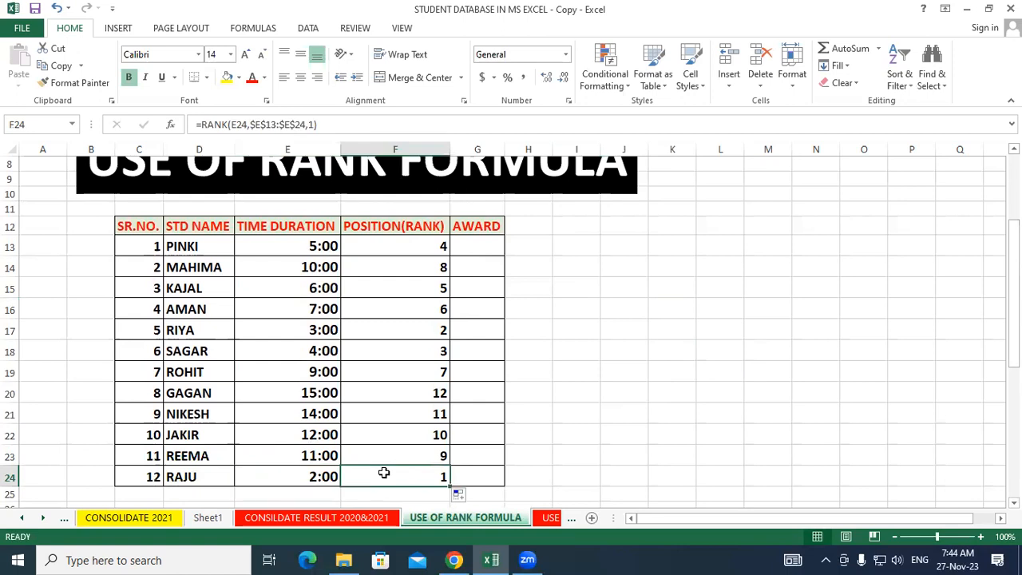
click(275, 329)
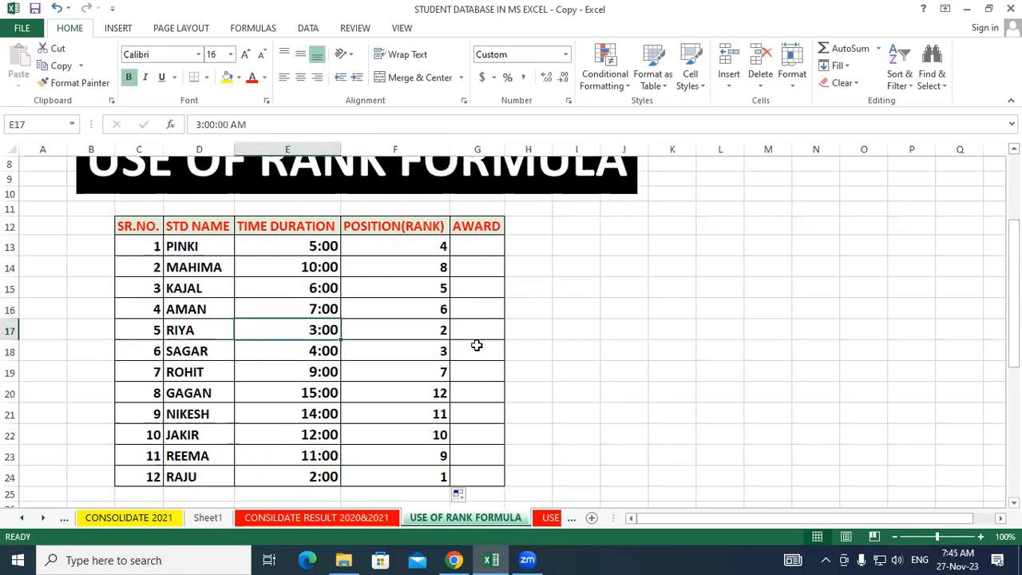
click(429, 330)
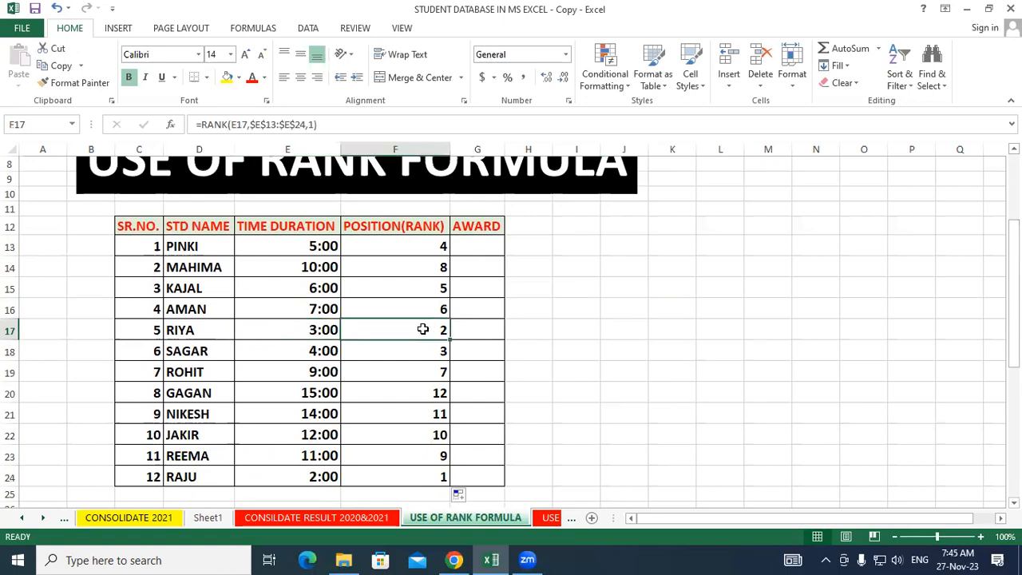
click(281, 348)
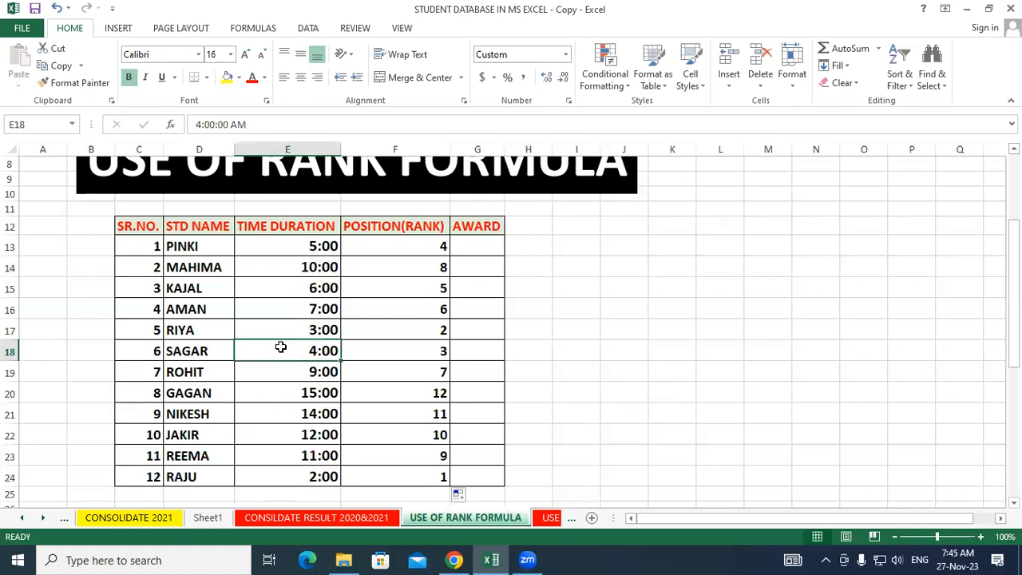
click(416, 356)
click(575, 363)
drag(406, 246, 407, 414)
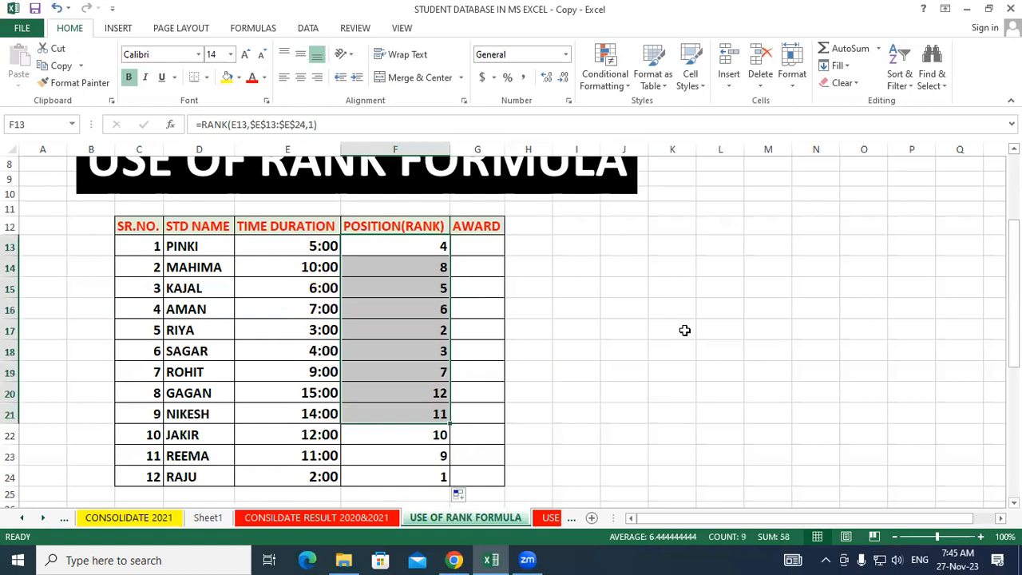
click(685, 330)
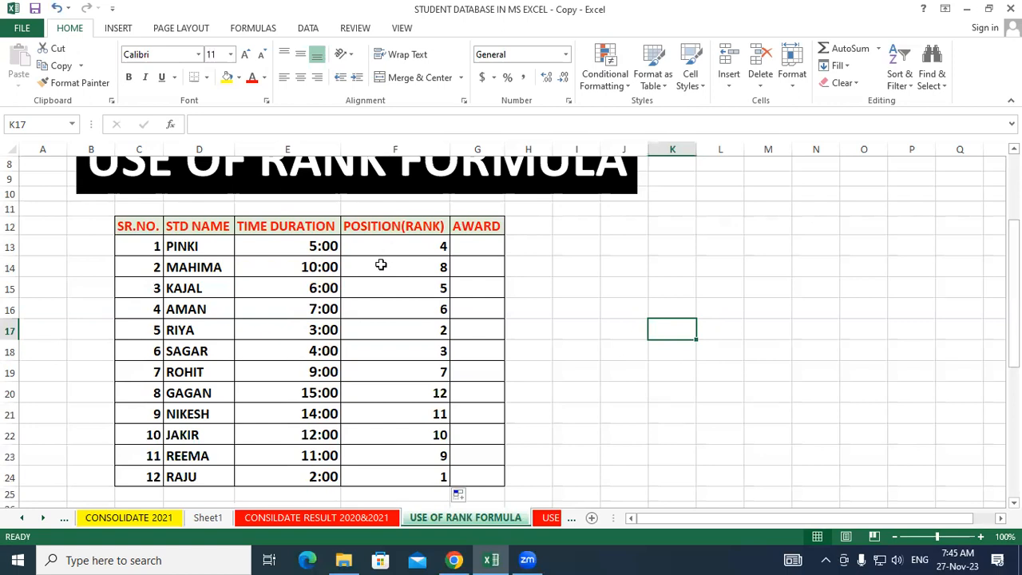
Step: Clear the rank formulas from F13:F24 in the time duration table
drag(388, 253, 440, 398)
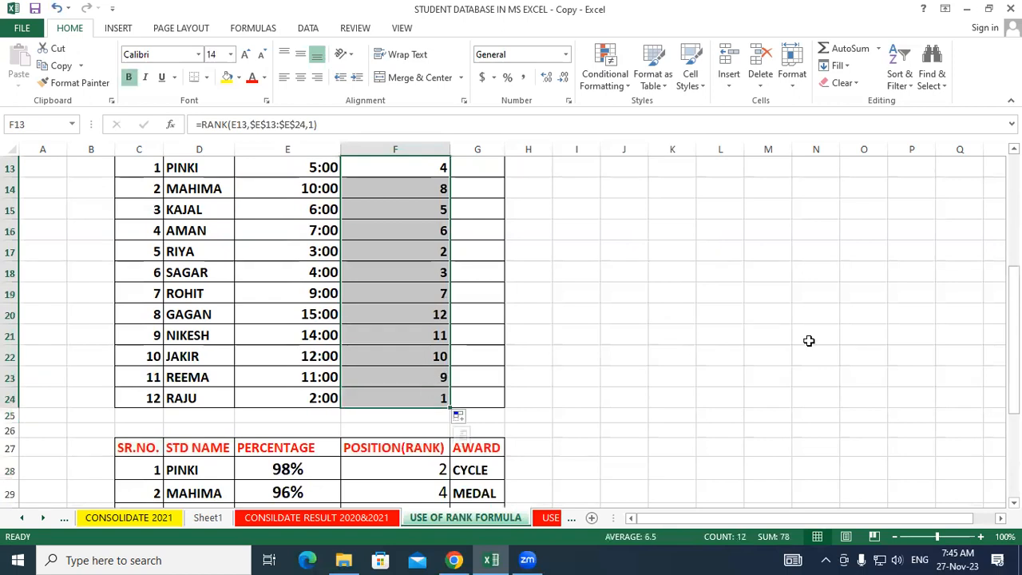
key(Delete)
click(989, 310)
Step: Enter =RANK(E13,E13:E24,1) in F13, leaving the reference range relative, to rank the first student's time in ascending order
scroll(574, 339, up, 4)
click(424, 347)
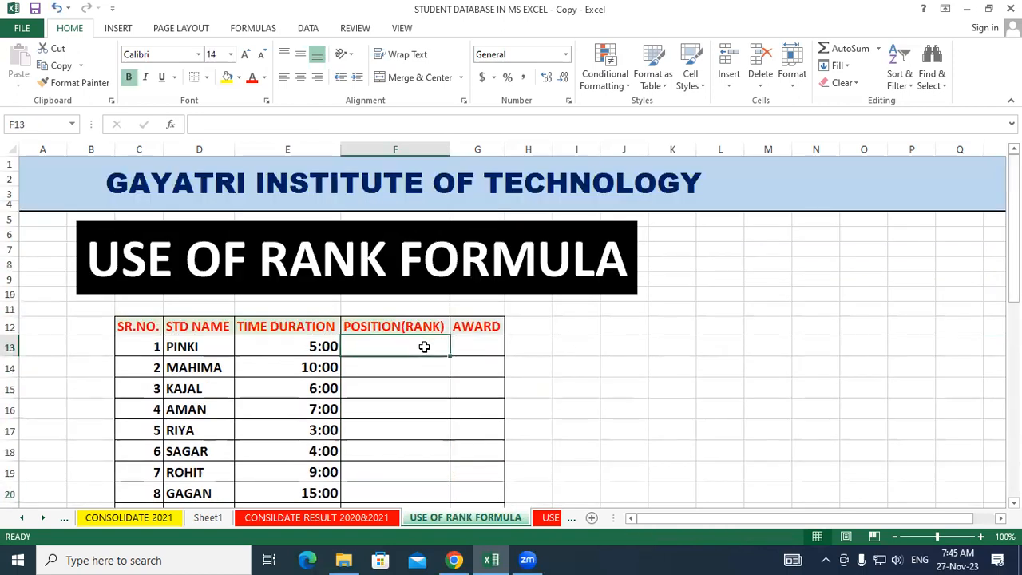
text(=ra)
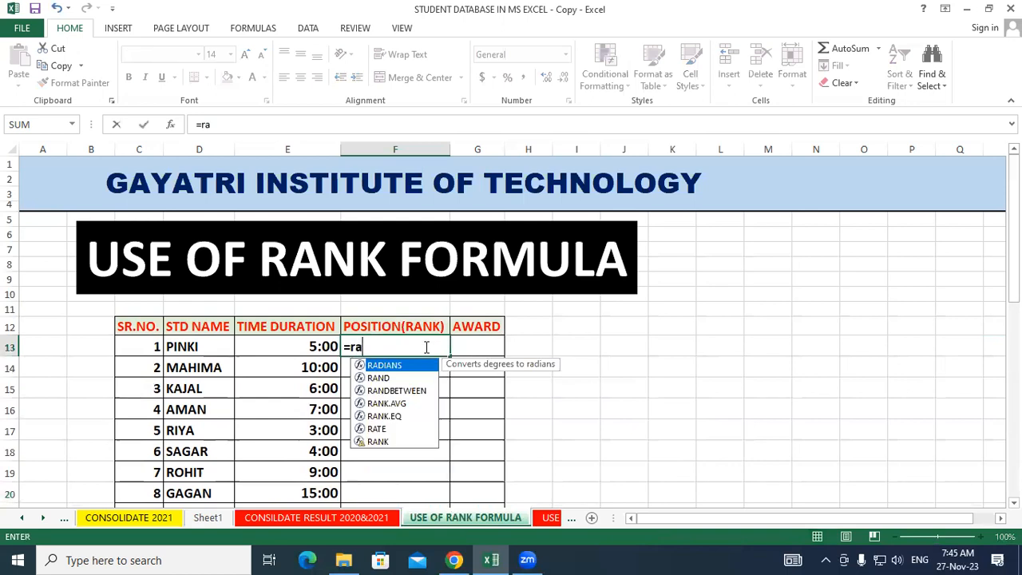
text(nk()
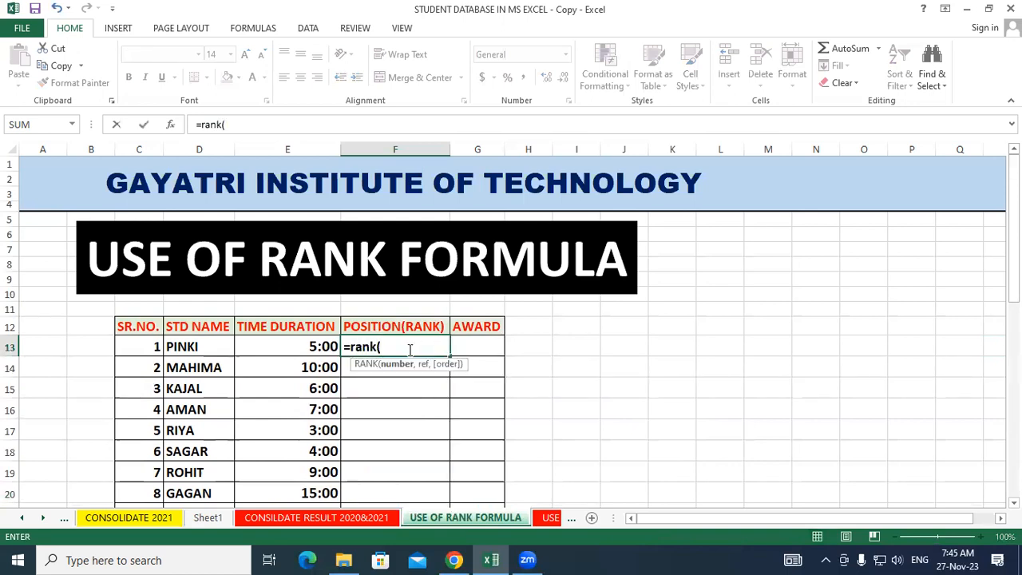
click(276, 340)
text(,)
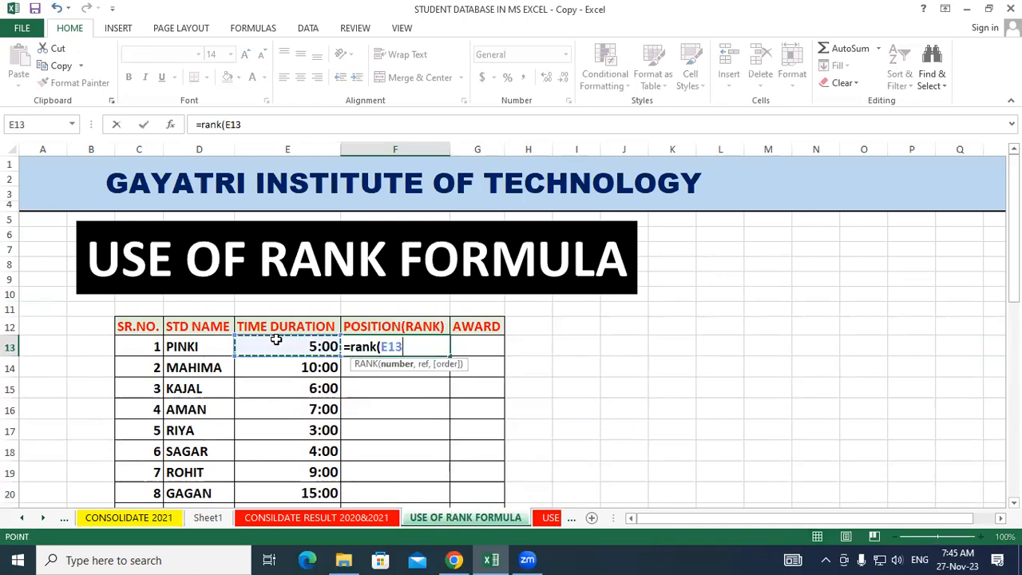
drag(276, 341, 270, 484)
scroll(426, 434, up, 1)
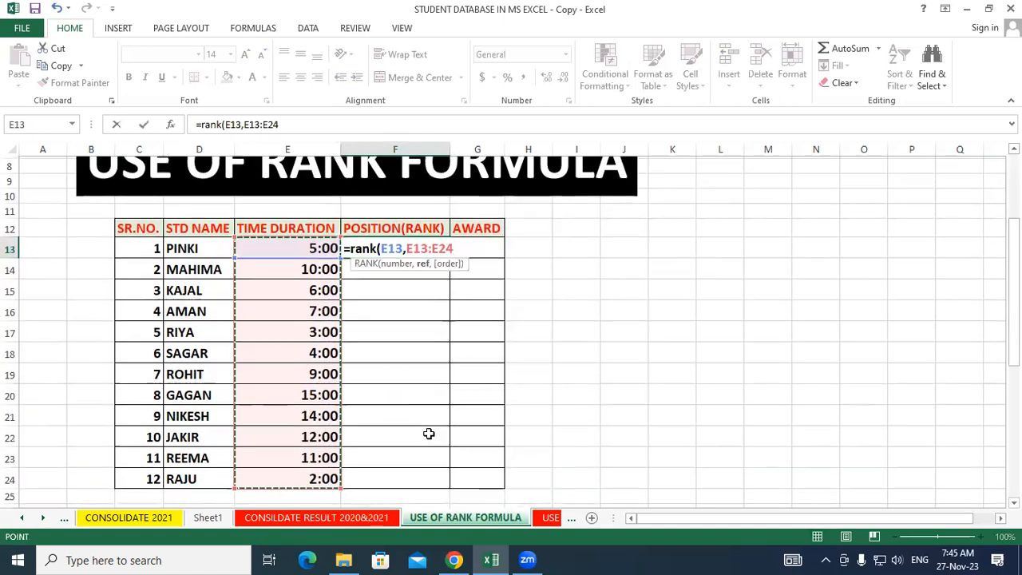
text(,)
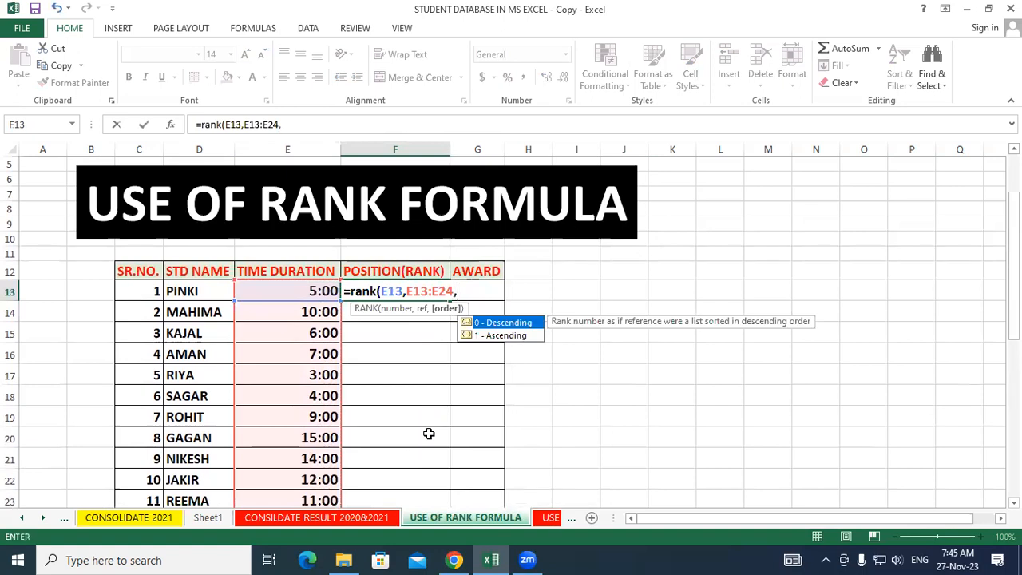
text(1))
key(Return)
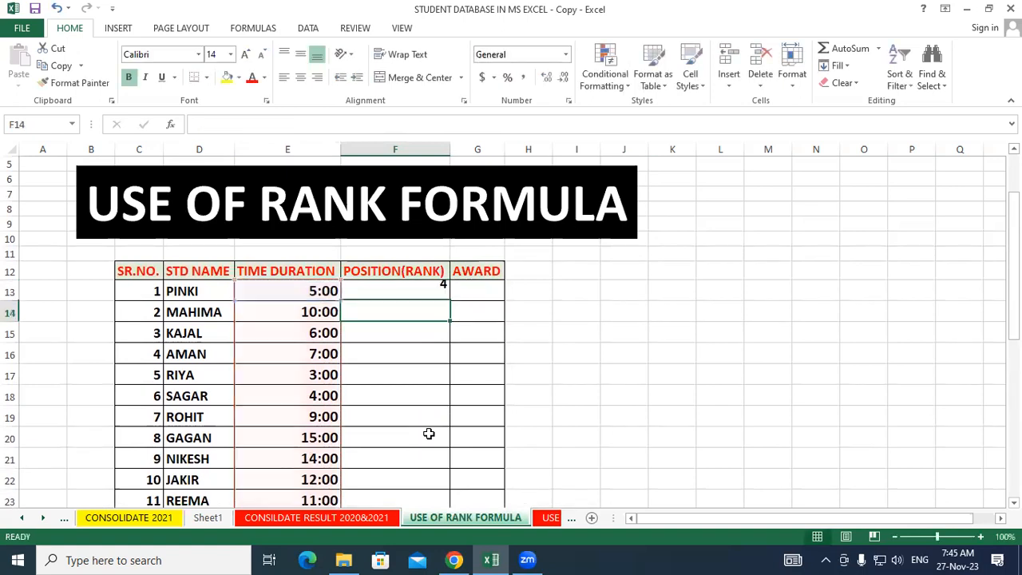
Step: Fill the relative-range rank formula from F13 down the POSITION(RANK) column to row 24
click(447, 292)
double_click(450, 299)
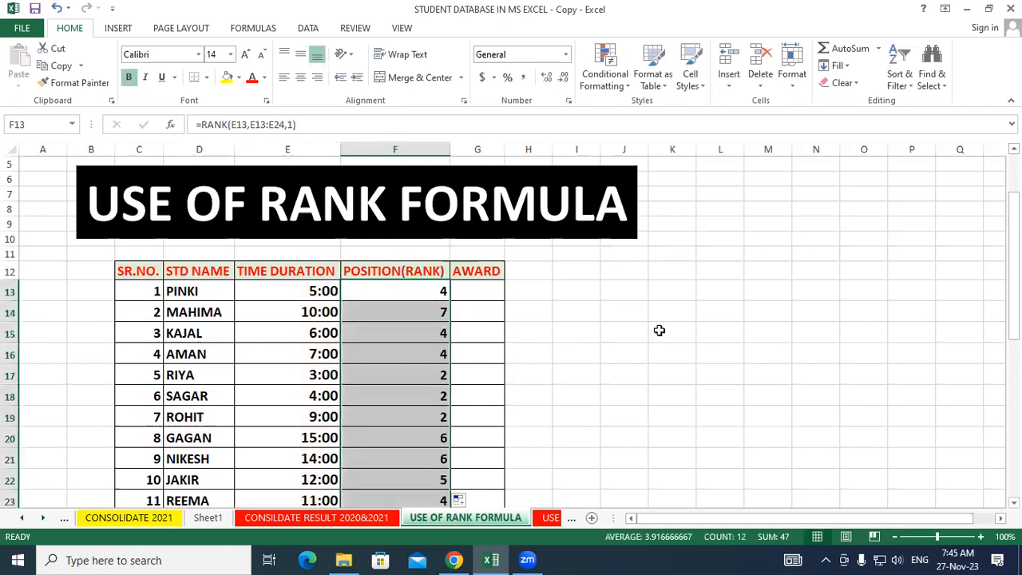
click(660, 331)
scroll(660, 331, down, 1)
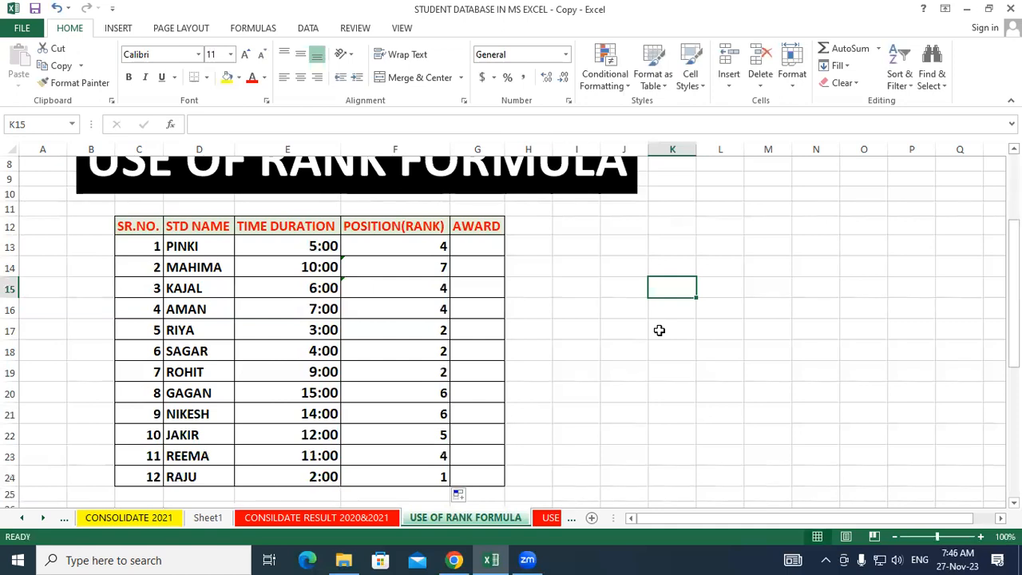
Step: Clear the relative-range rank formulas from F13:F24
drag(432, 251, 427, 473)
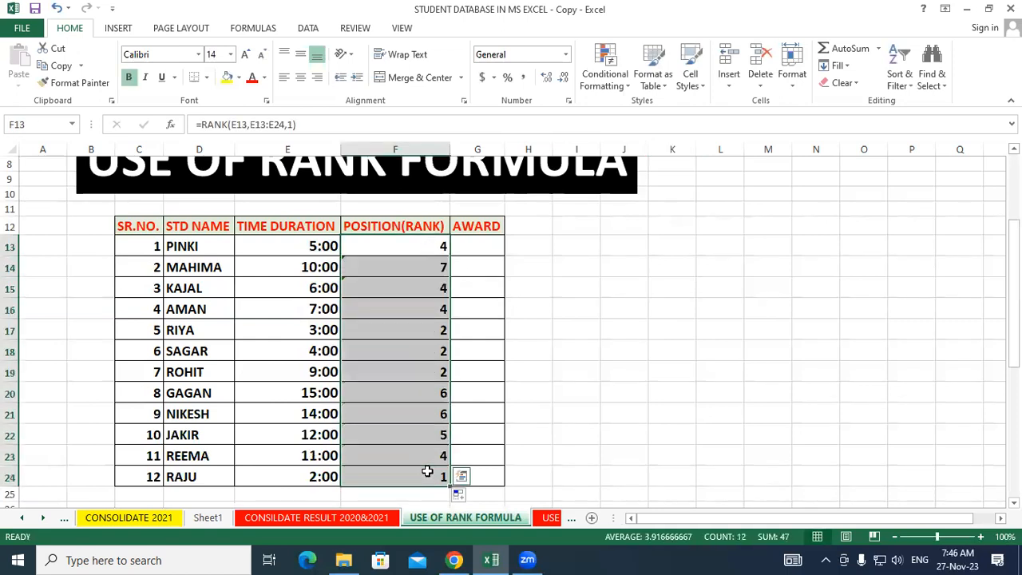
key(Delete)
click(693, 343)
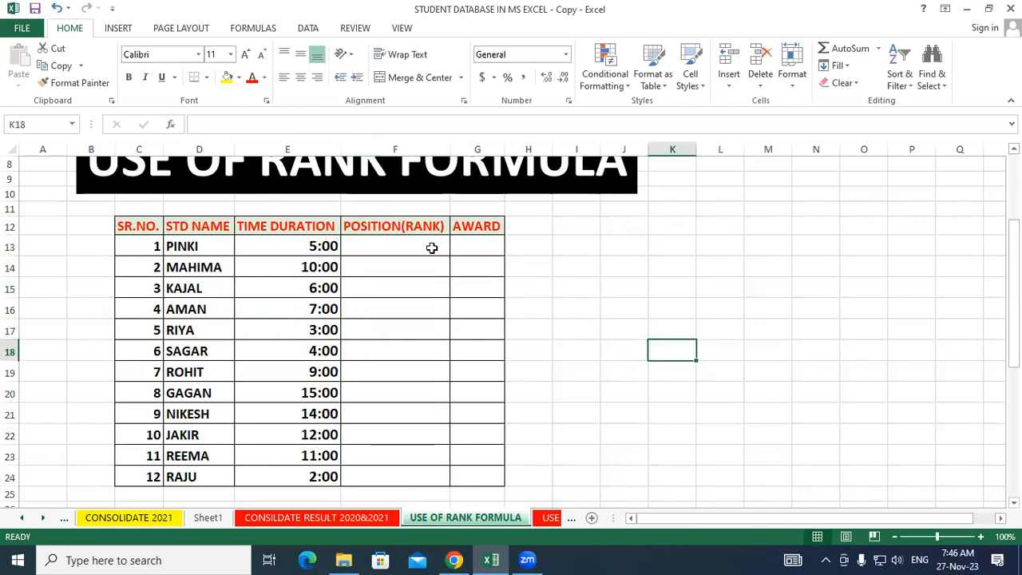
Step: Enter =RANK(E13,$E$13:$E$24,1) in F13, with the time duration range locked as an absolute reference
click(424, 248)
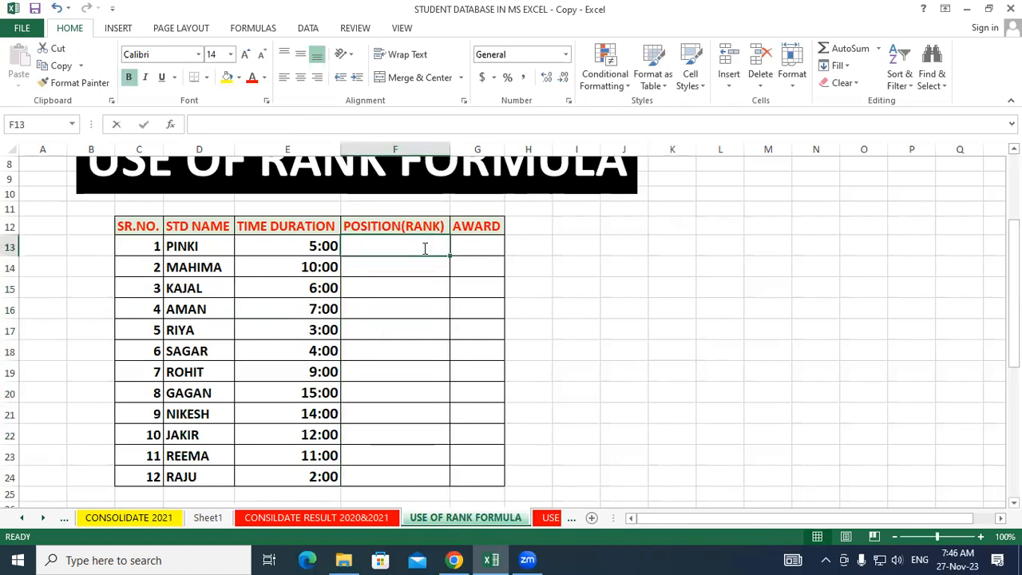
text(=rank()
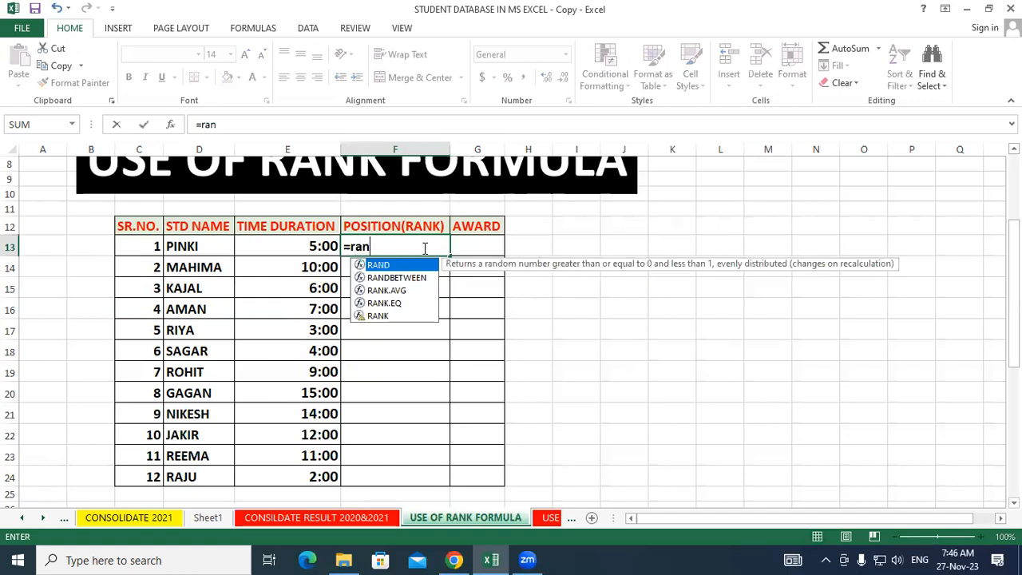
click(276, 240)
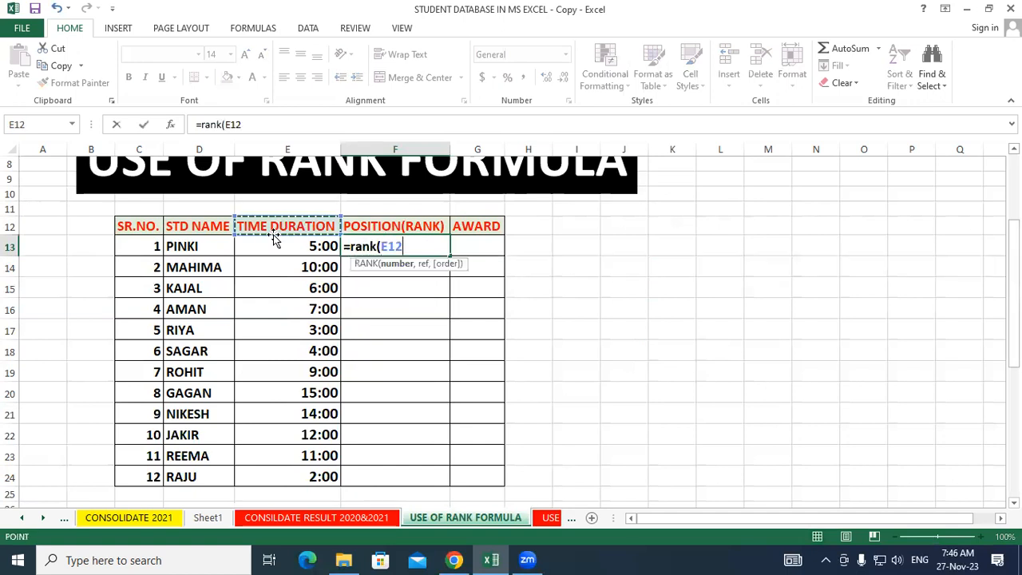
text(,)
drag(277, 240, 269, 476)
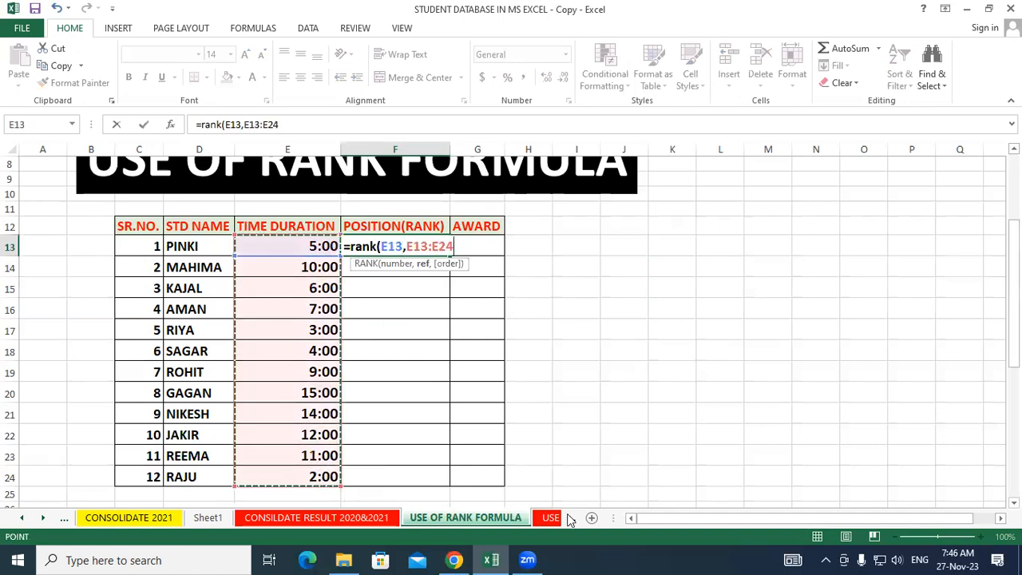
key(F4)
text(,)
text(1))
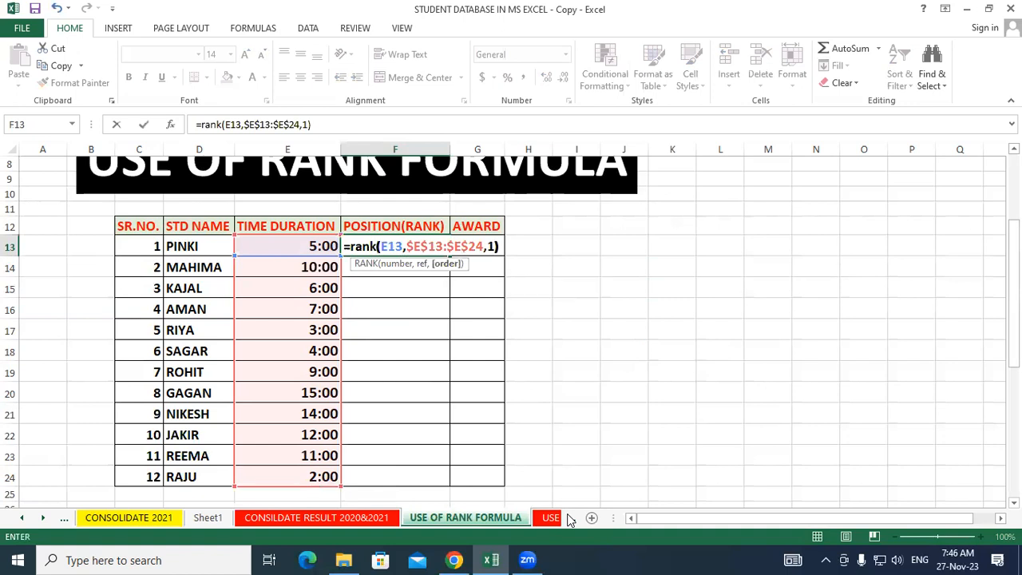
key(Return)
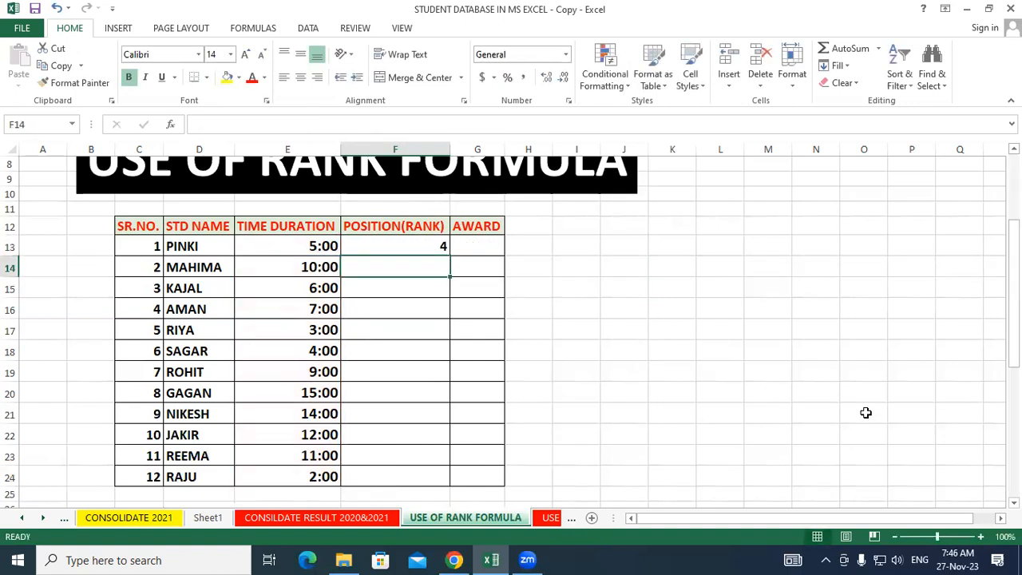
Step: Fill the absolute-range rank formula from F13 down the POSITION(RANK) column to row 24
click(430, 249)
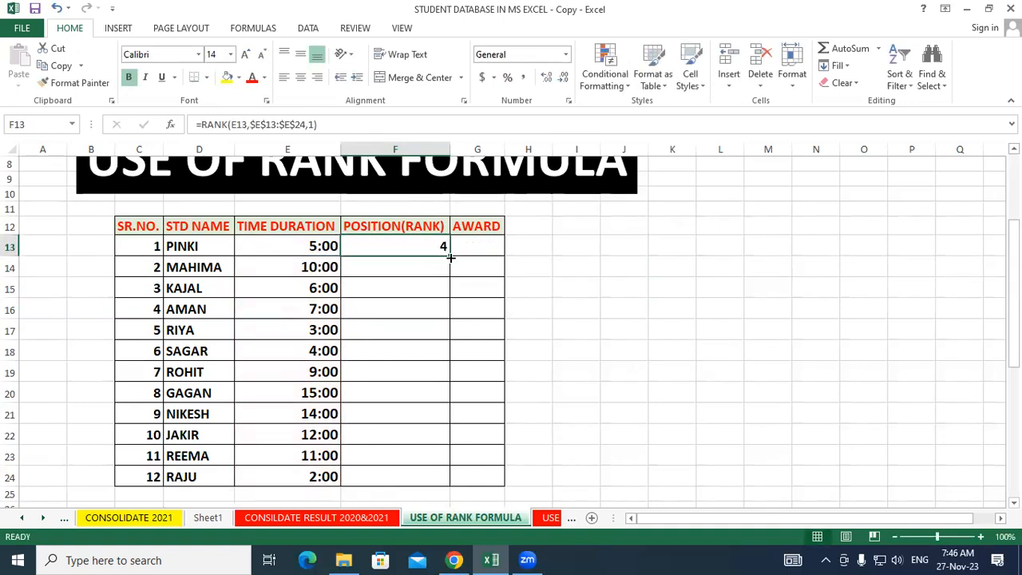
double_click(449, 257)
click(721, 339)
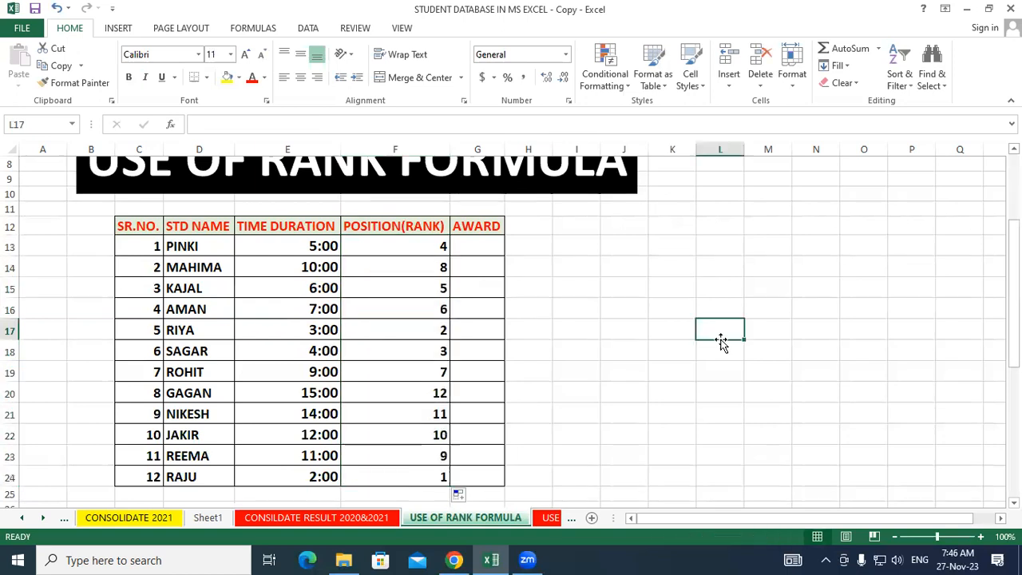
Step: Start an IF formula in G13 that returns "LAPTOP" when F13=1, with another IF as its false value
click(488, 246)
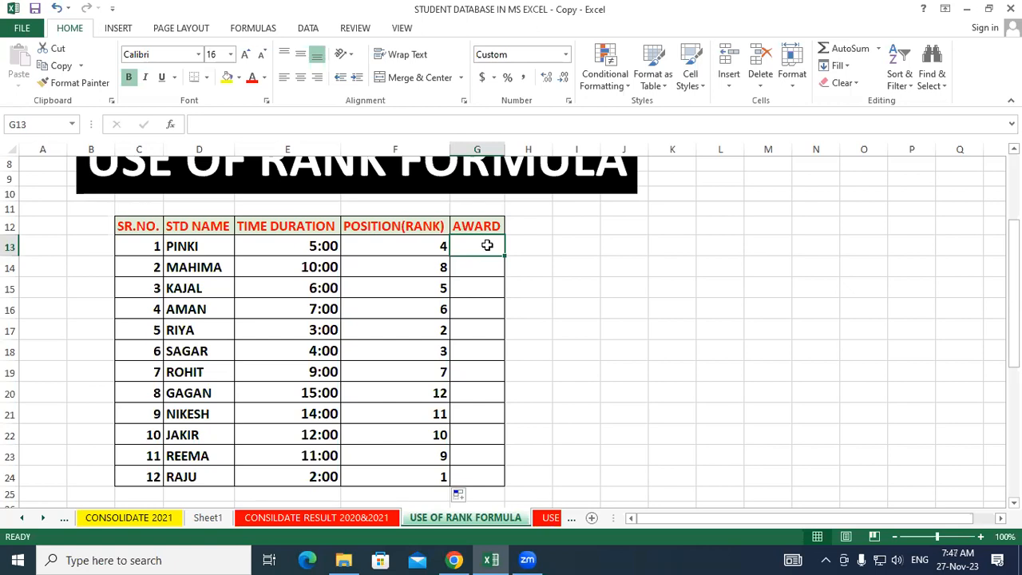
text(=if()
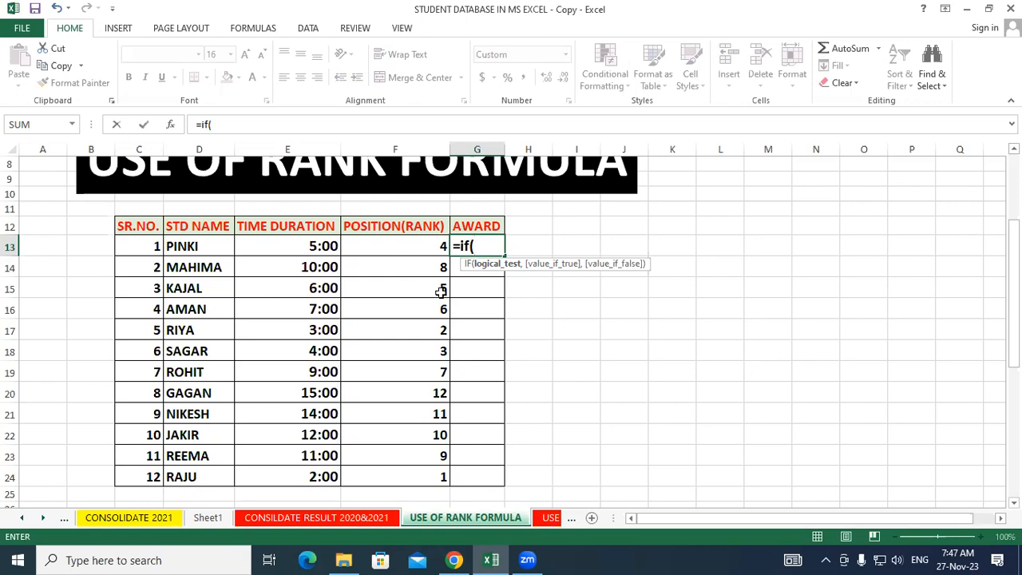
click(385, 246)
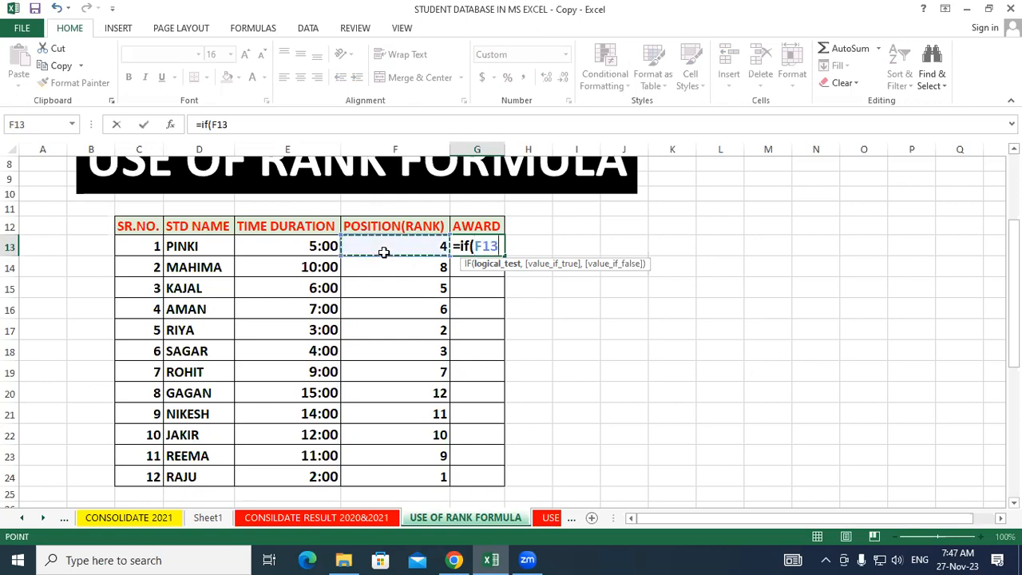
text(=)
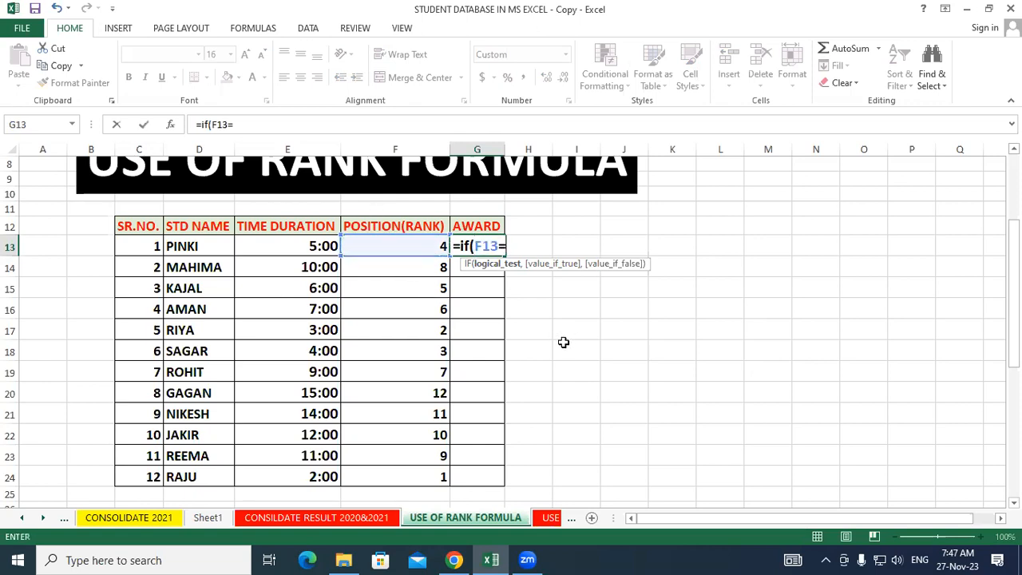
text(1)
text(,"I)
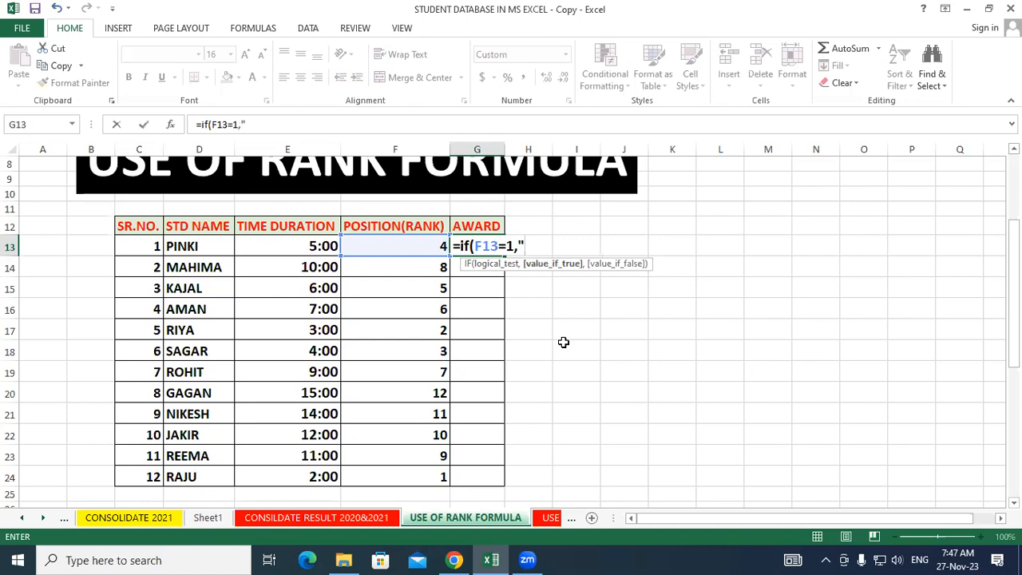
text(a)
key(BackSpace)
key(BackSpace)
text(LAPTOP",IF)
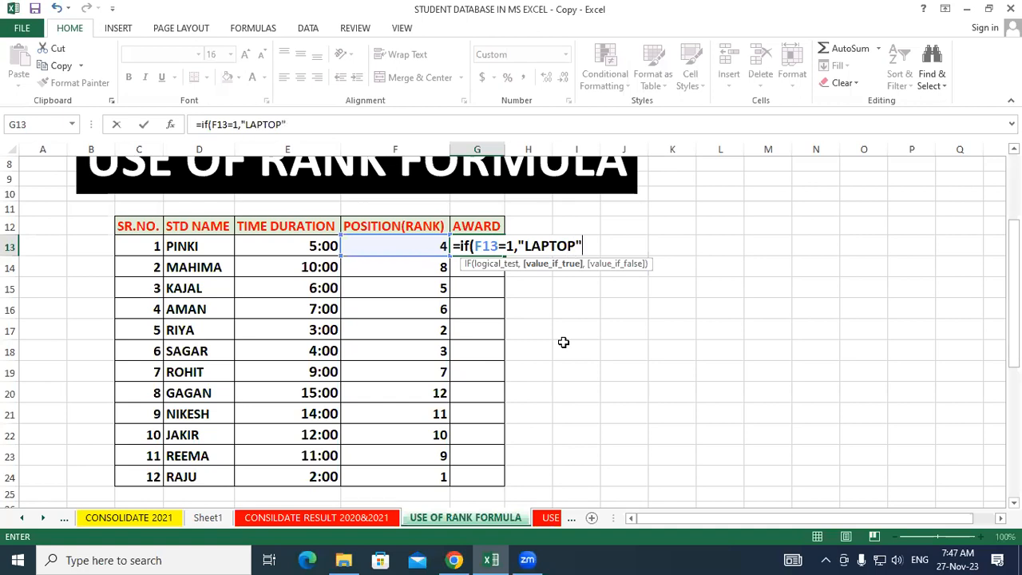
Step: Extend the G13 formula with the second IF condition, returning "WATCH" when F13=2
text(()
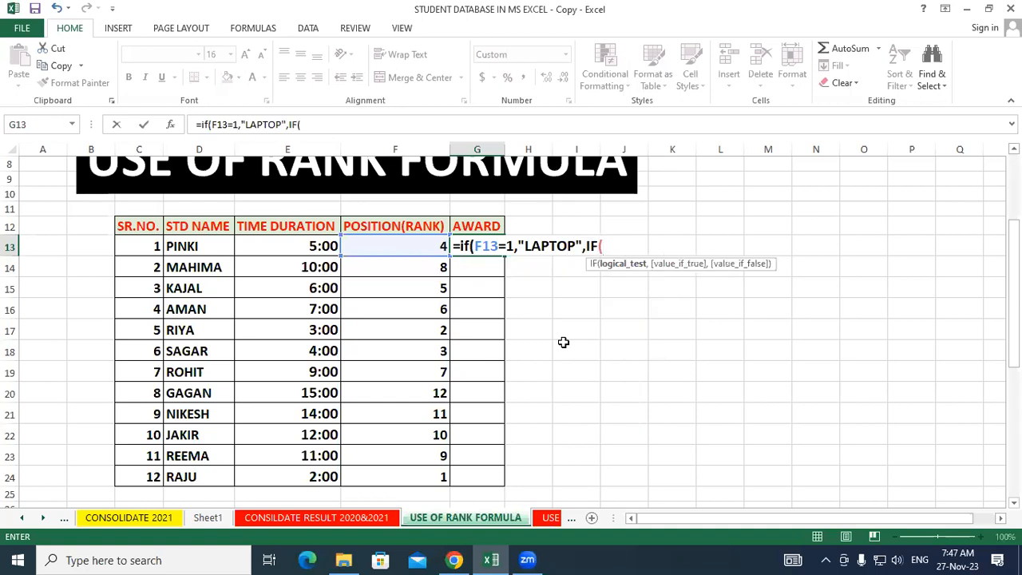
click(394, 248)
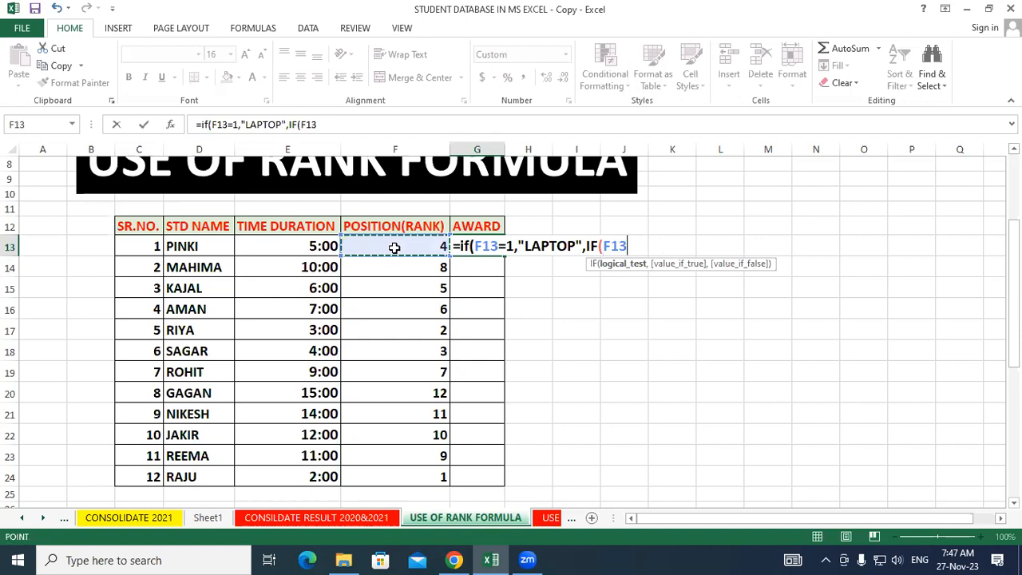
text(=)
text(2)
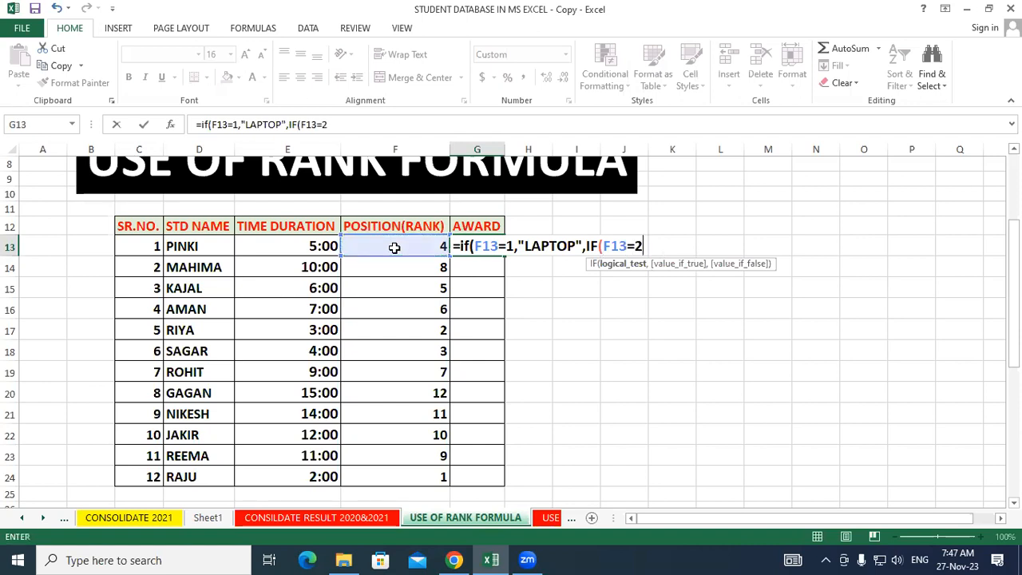
text(,"WAT)
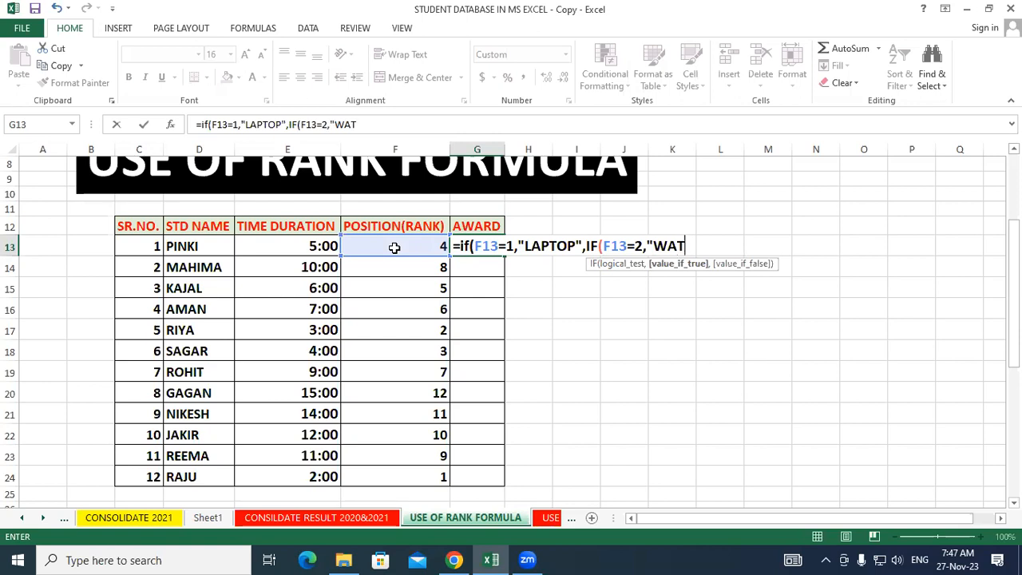
text(CH",)
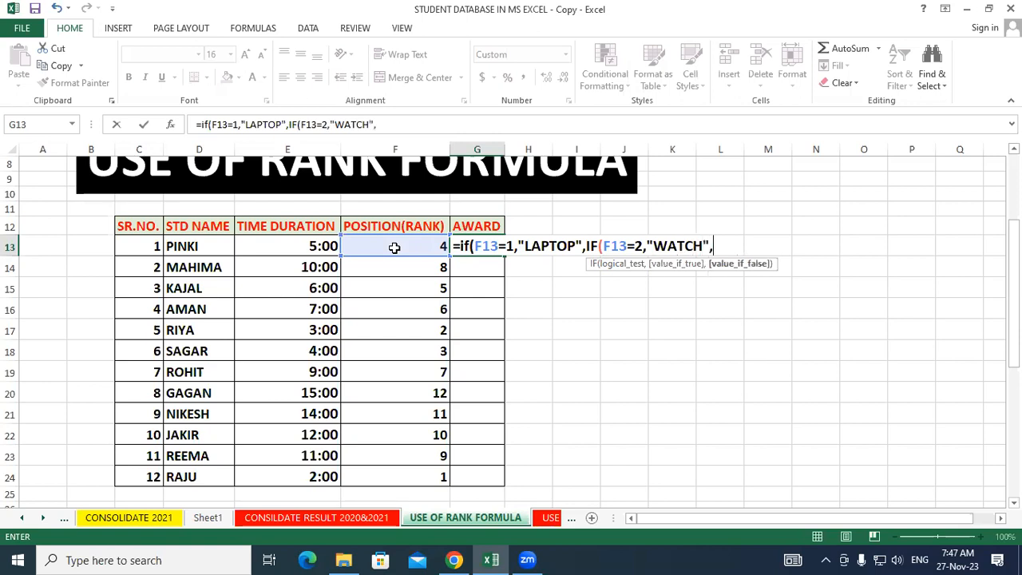
Step: Complete the G13 formula with a third nested IF returning "CYCLE" when F13=3 and "MEDAL" otherwise
text(IF()
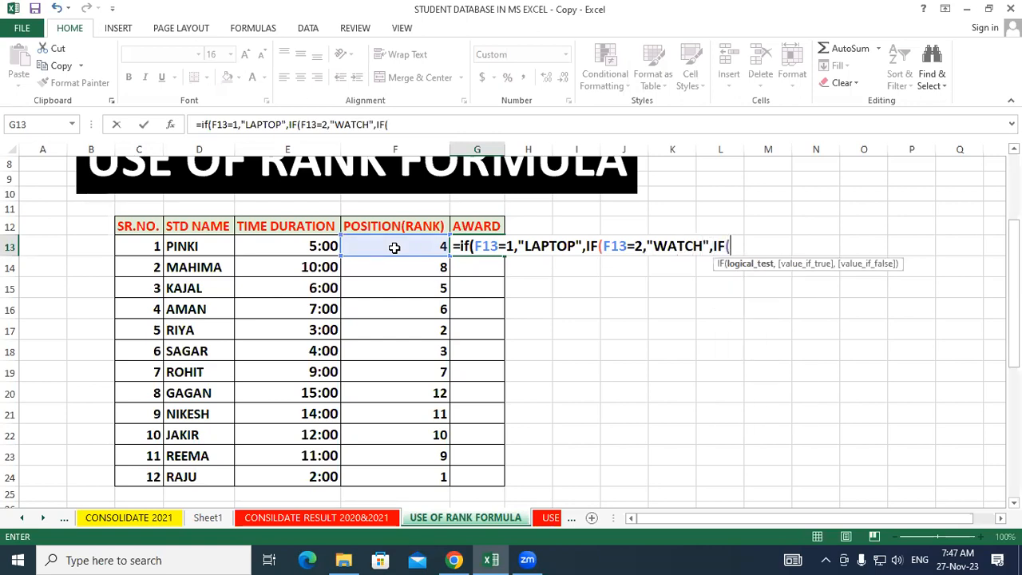
click(395, 248)
text(=)
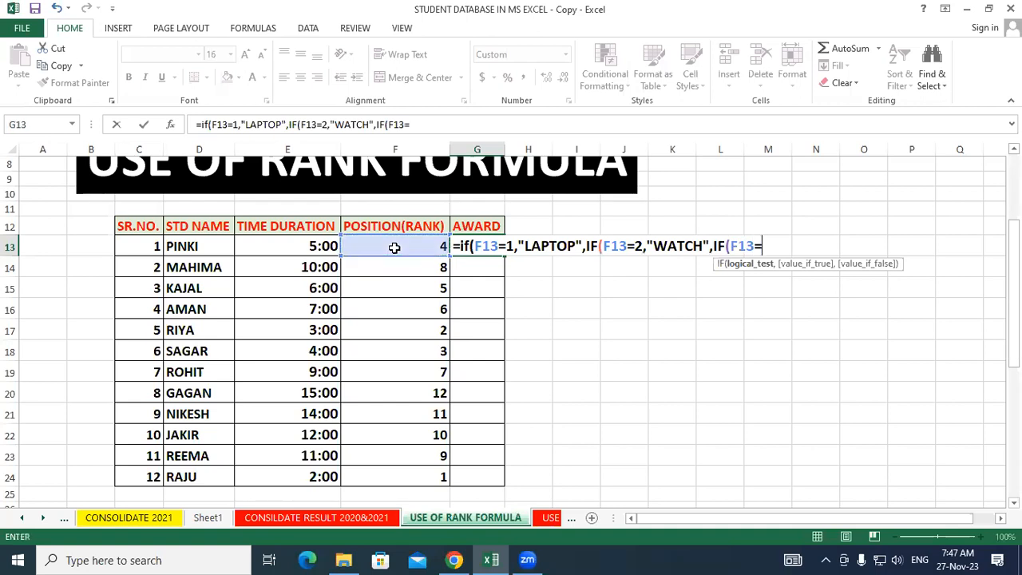
text(3,")
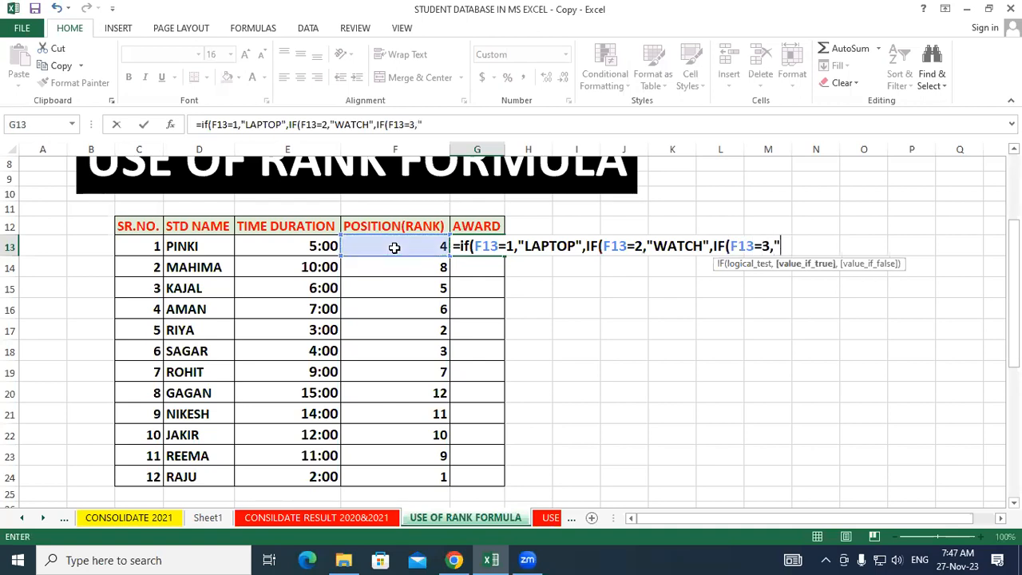
text(CYCLE)
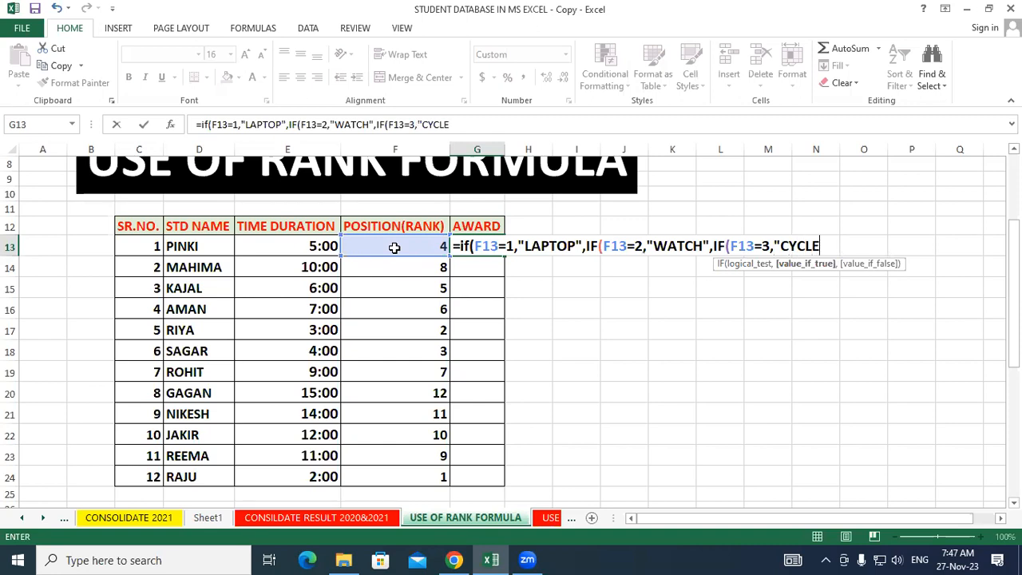
text(")
text(,"MEDAL)
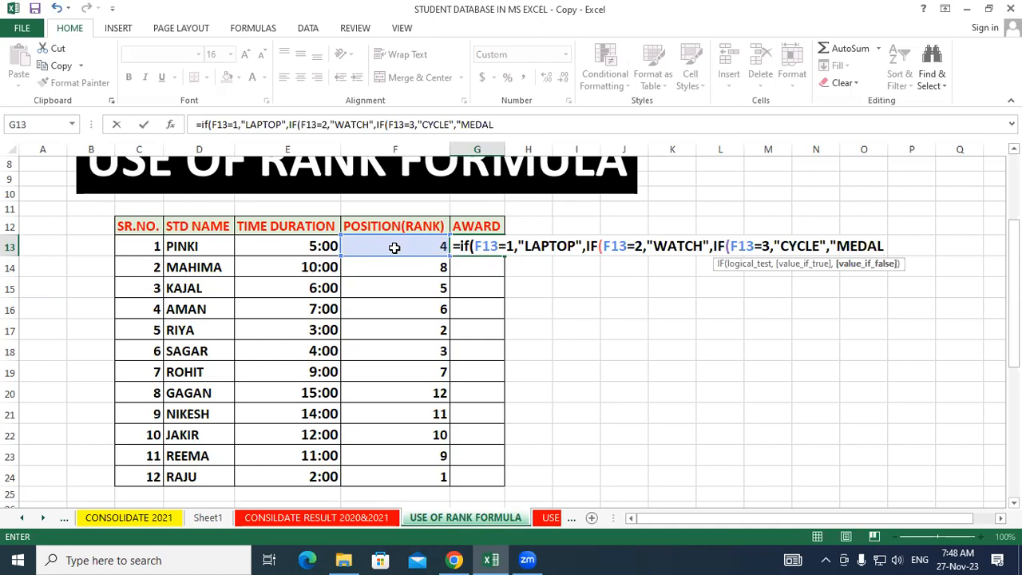
text("))))
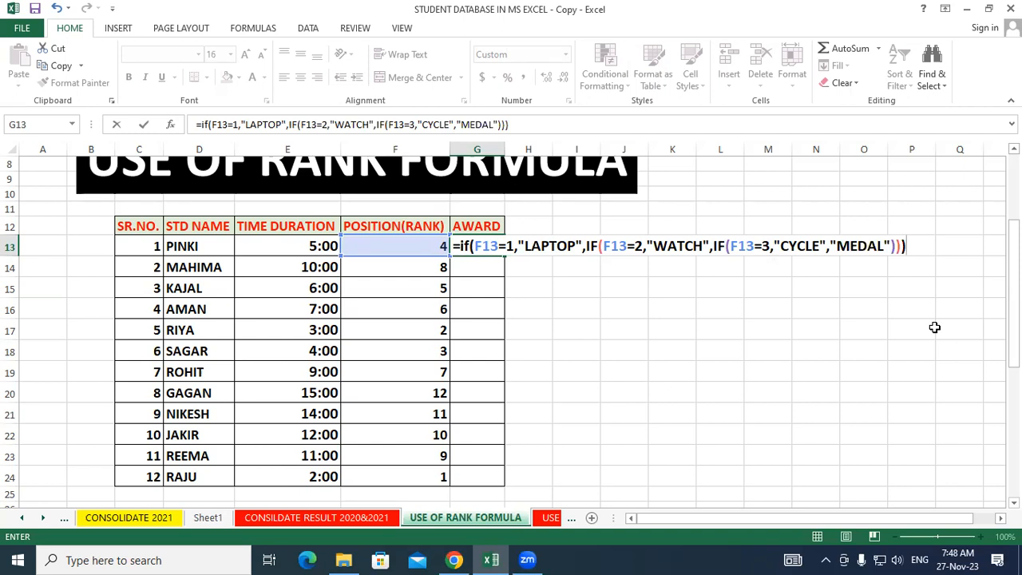
key(Return)
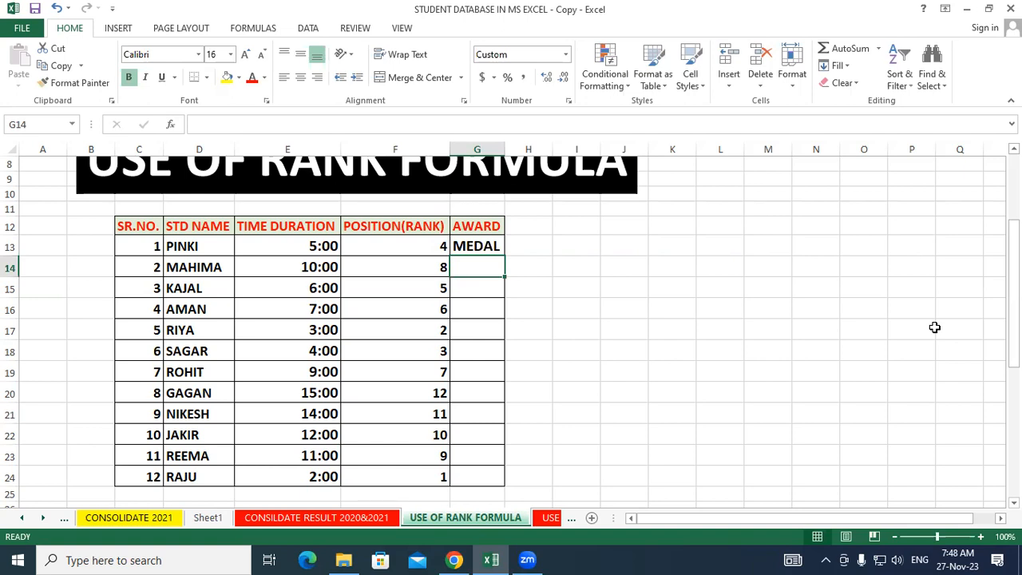
Step: Fill the award formula from G13 down the AWARD column to row 24 and check the awards for ranks 1, 2 and 3
click(467, 248)
double_click(505, 255)
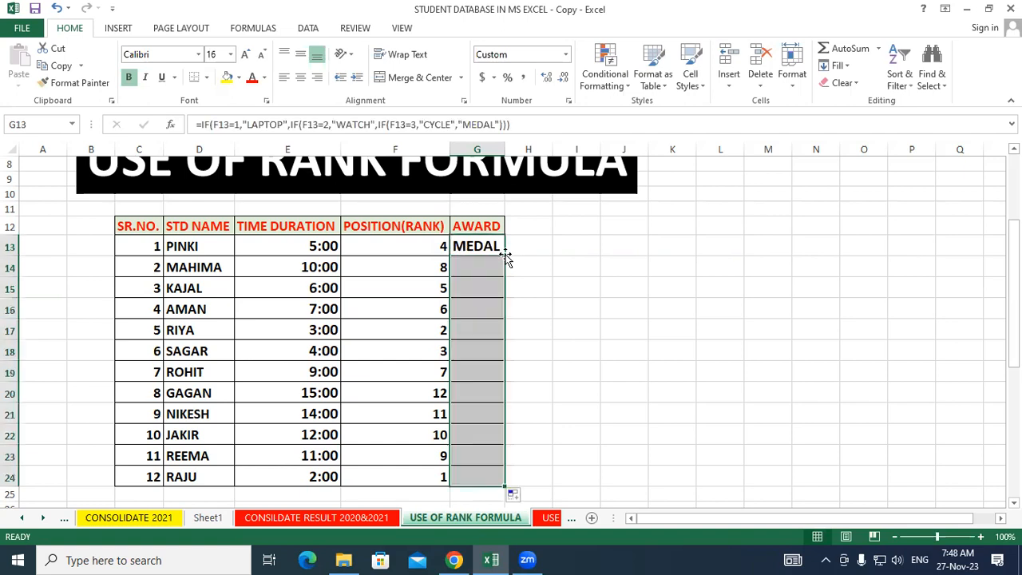
click(748, 345)
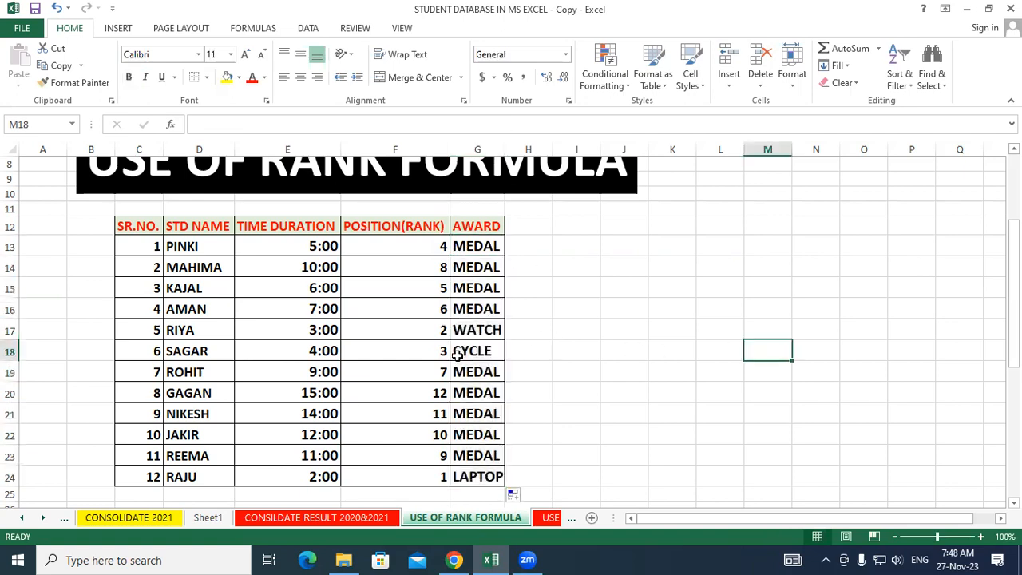
drag(471, 476, 400, 472)
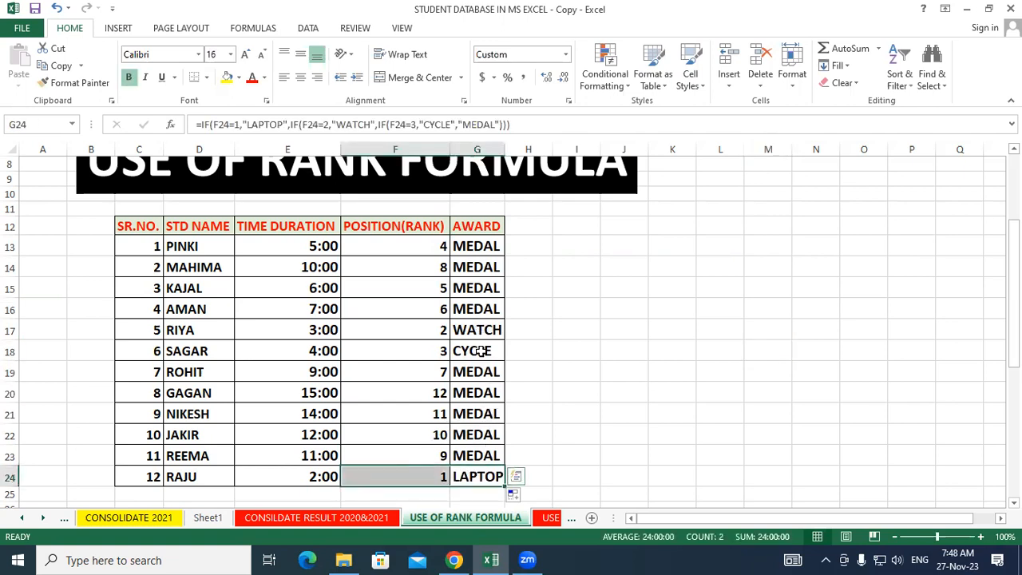
drag(487, 330, 412, 342)
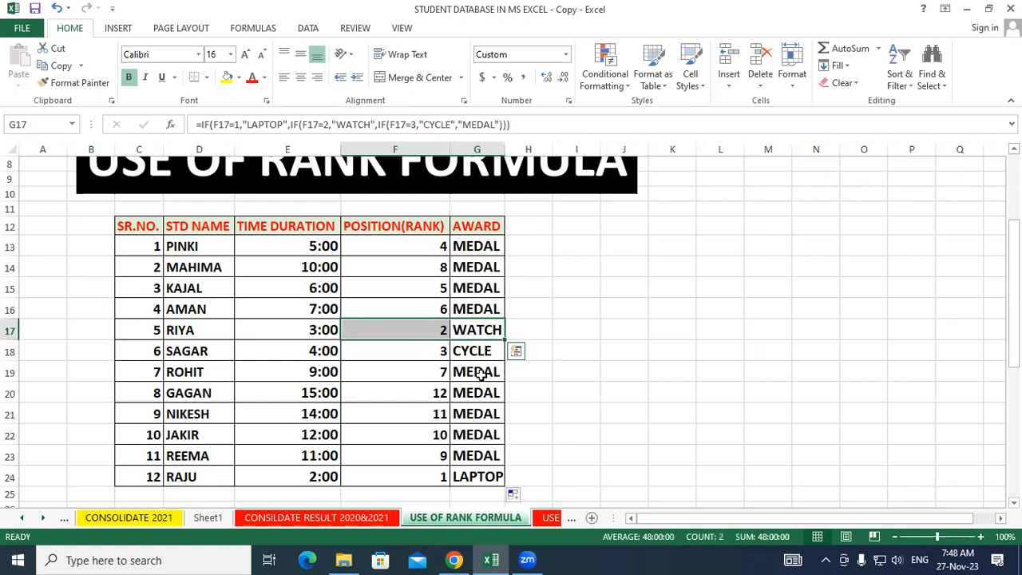
drag(488, 350, 413, 352)
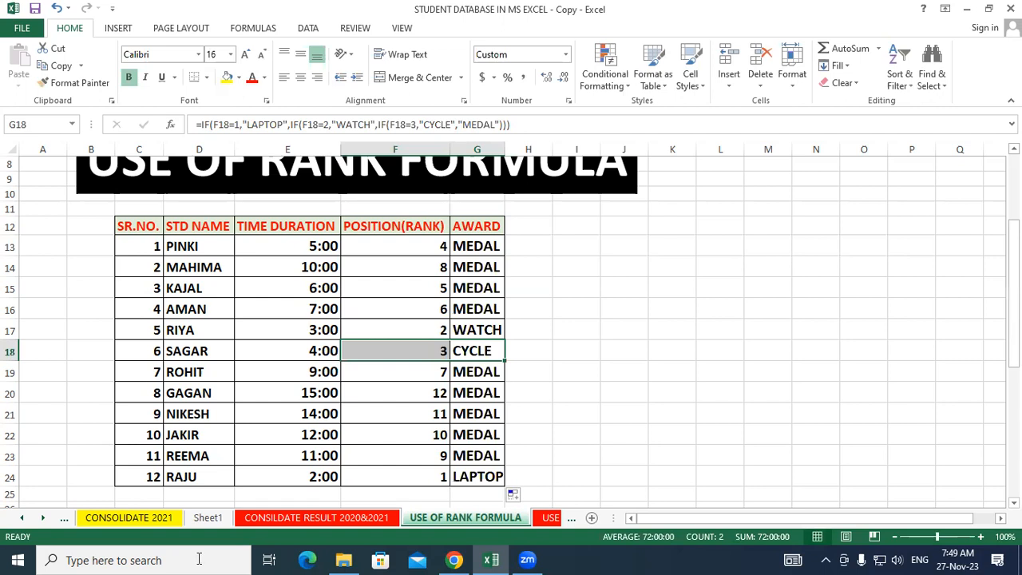
Step: Clear the existing POSITION(RANK) and AWARD entries in F28:G37 of the percentage table
scroll(981, 475, down, 5)
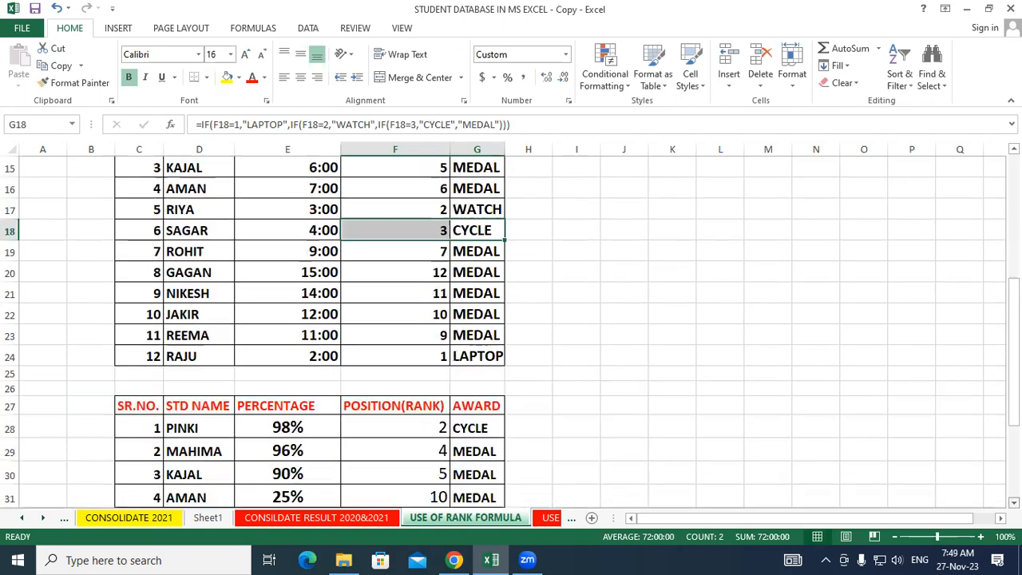
click(836, 359)
drag(429, 247, 505, 445)
key(Delete)
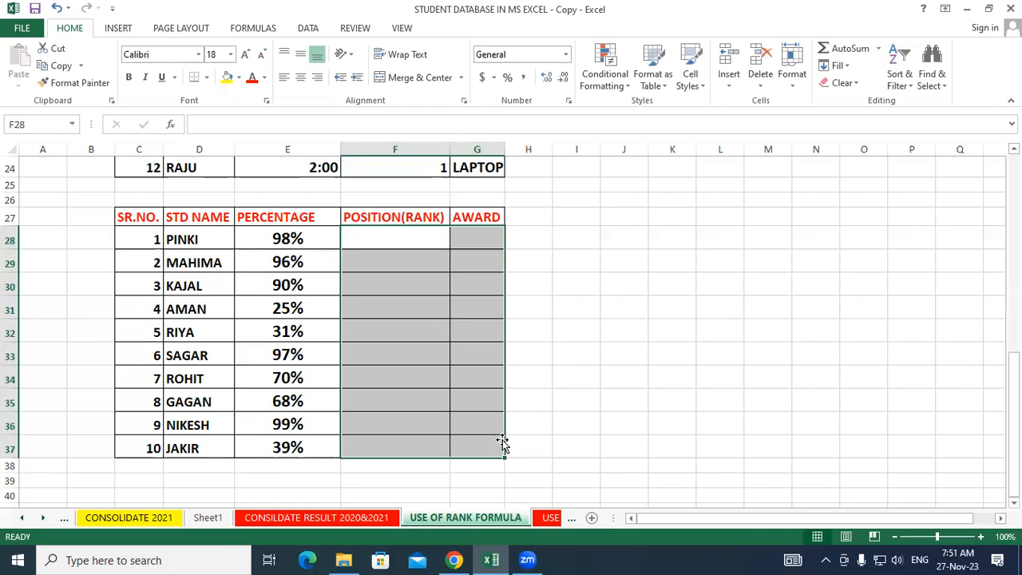
click(577, 357)
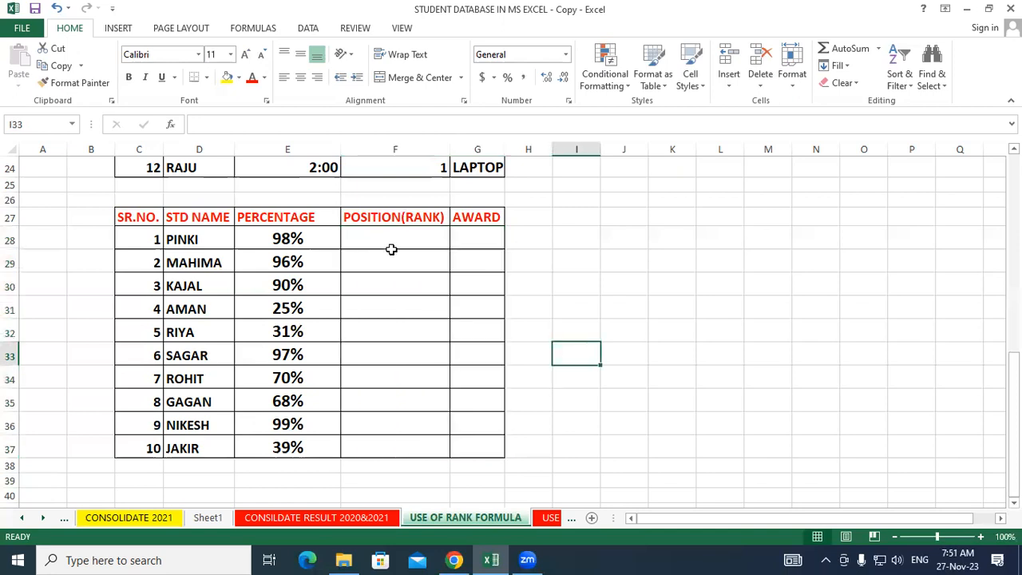
Step: Enter =RANK(E28,$E$28:$E$37,0) in F28 to rank the percentages in descending order with an absolute range
click(391, 244)
text(=)
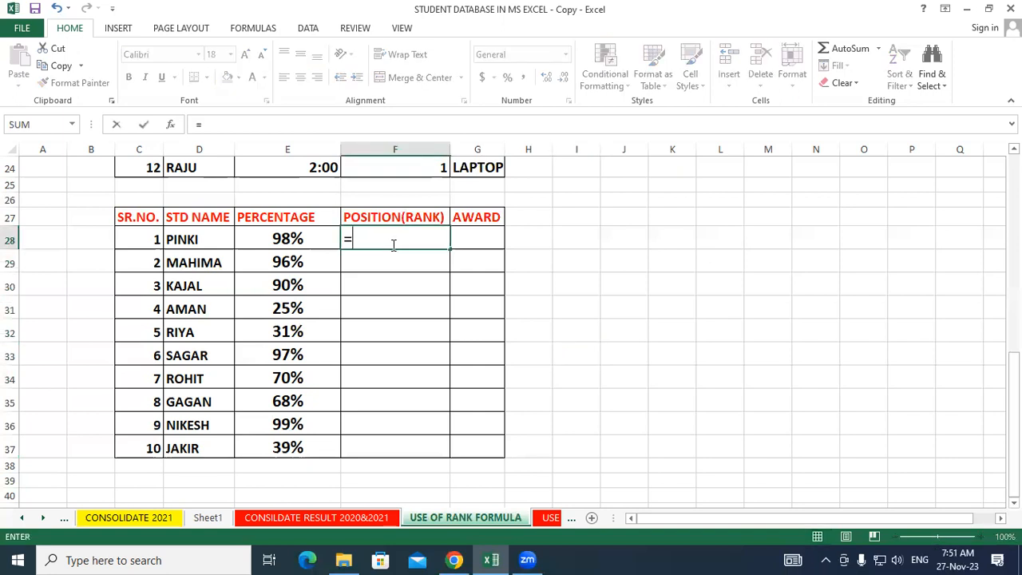
text(RANK()
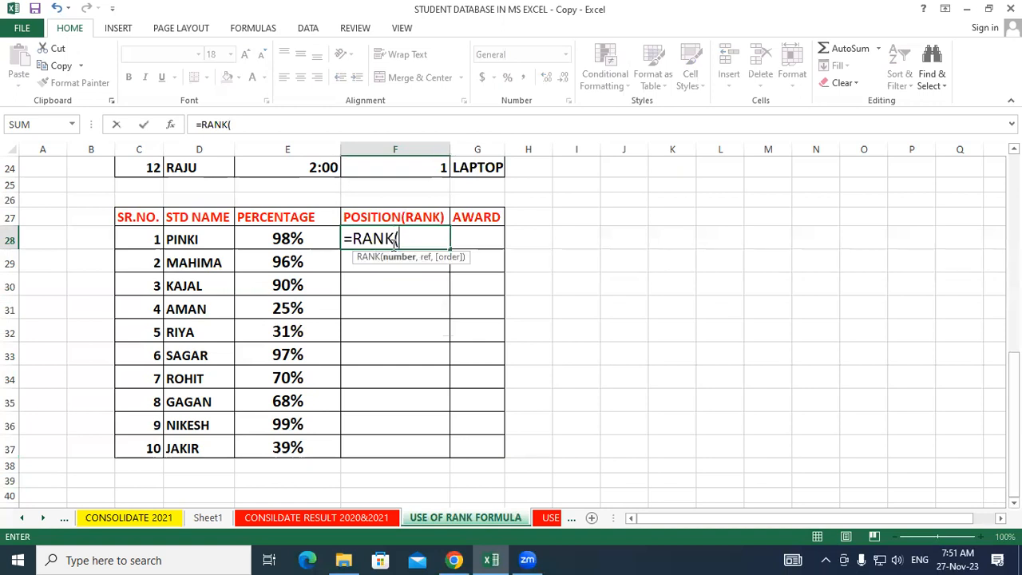
click(266, 238)
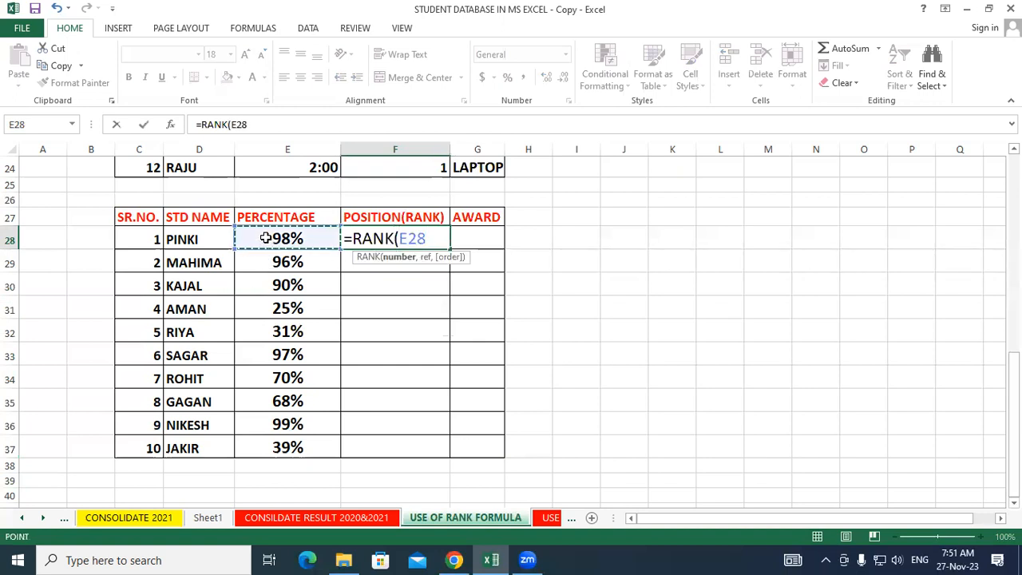
text(,)
drag(266, 238, 280, 449)
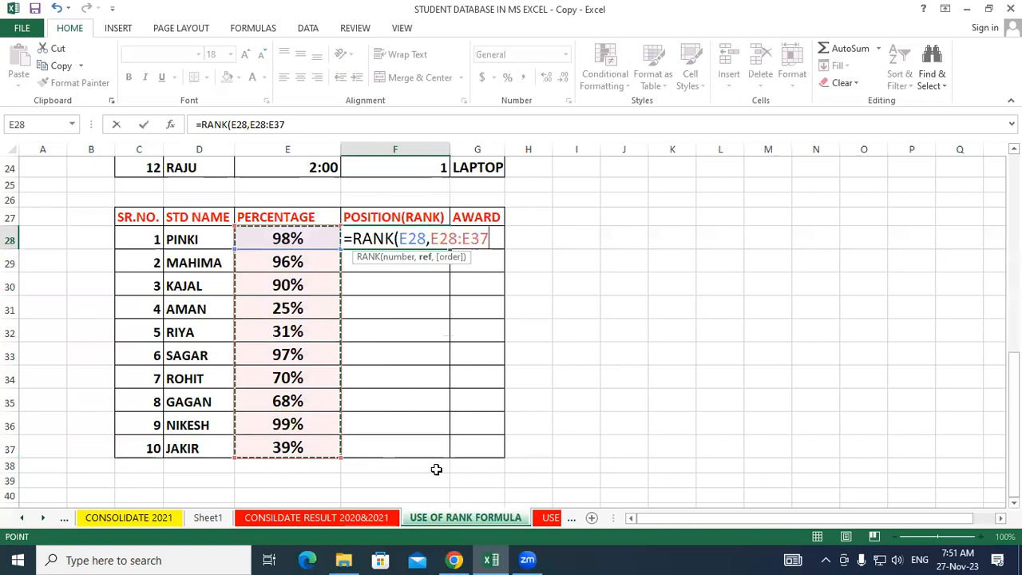
key(F4)
text(,)
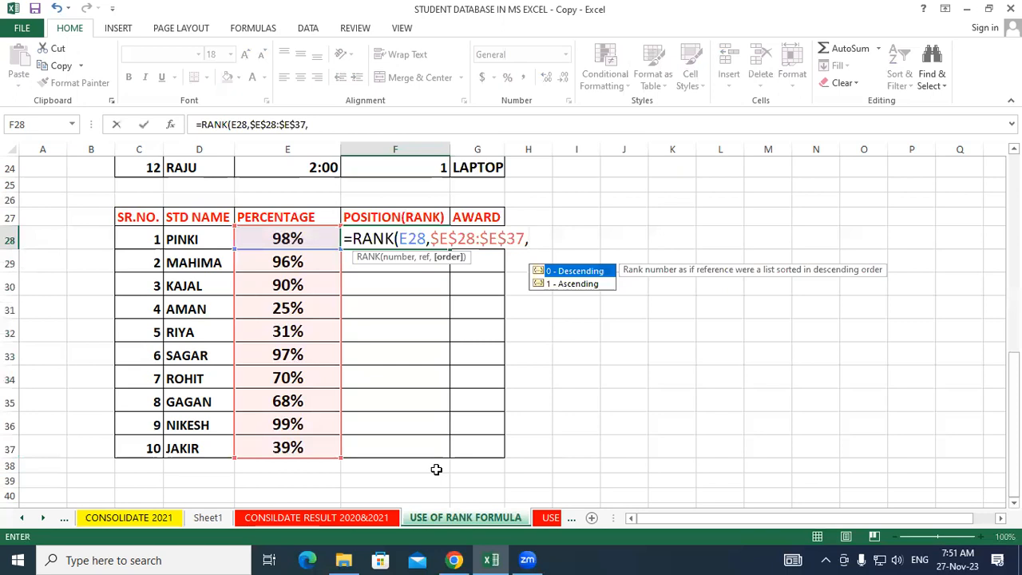
text(0))
key(Return)
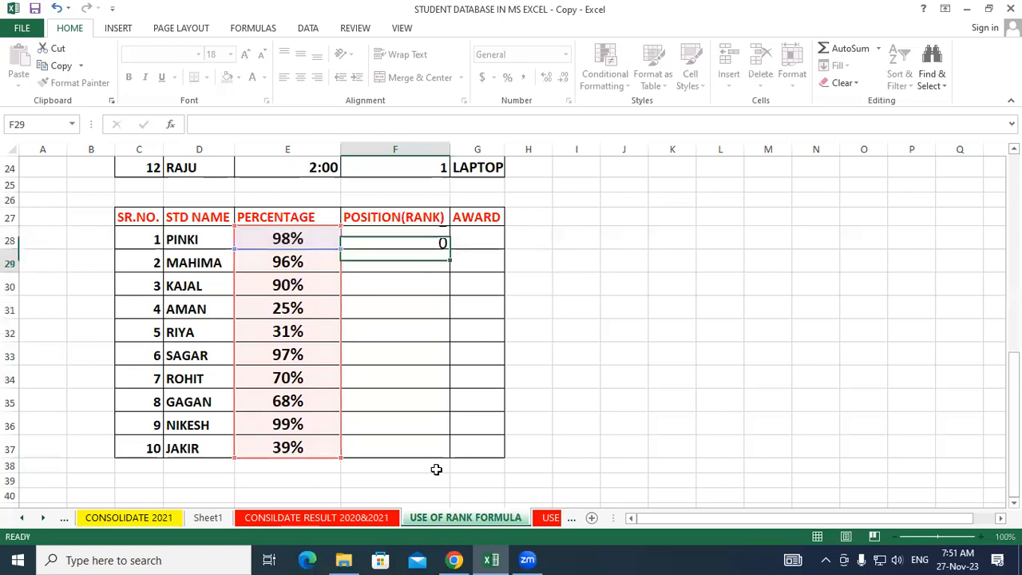
Step: Fill the percentage rank formula from F28 down the POSITION(RANK) column to row 37
click(403, 238)
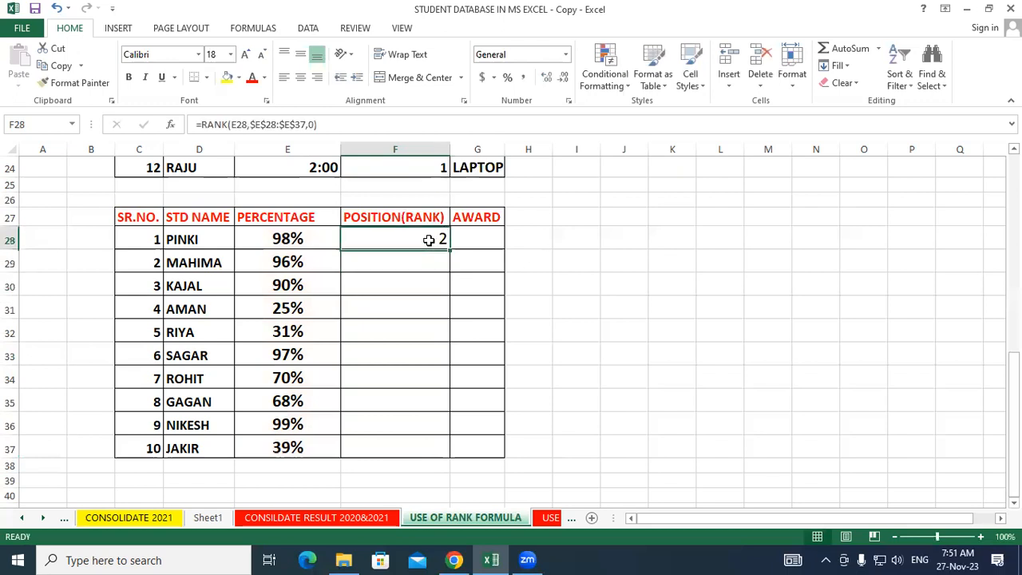
double_click(452, 250)
click(576, 265)
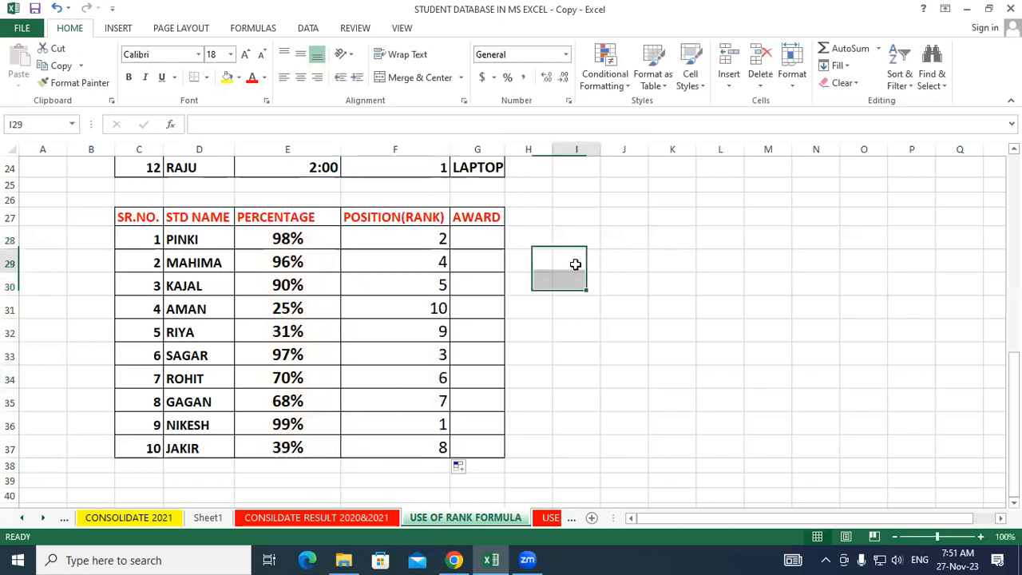
Step: Begin a nested IF formula in G28 that returns "LAPTOP" when F28=1 and opens a second IF
click(471, 233)
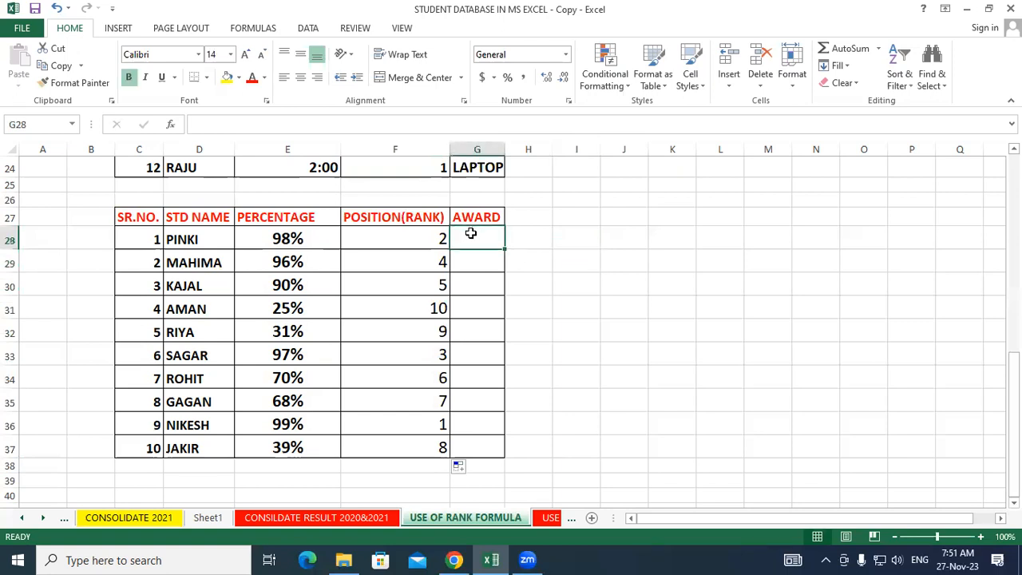
text(=IF()
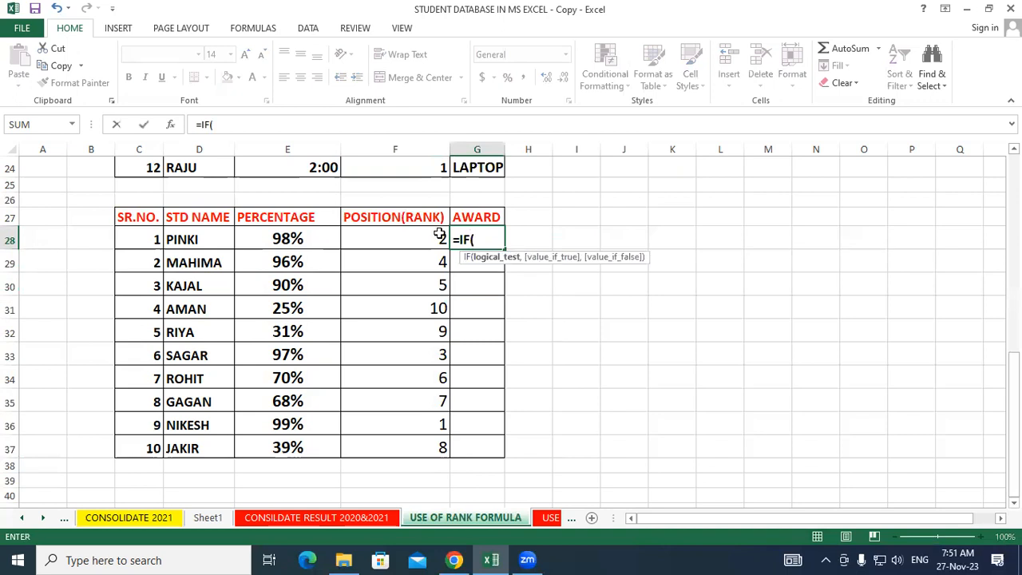
click(402, 235)
text(=)
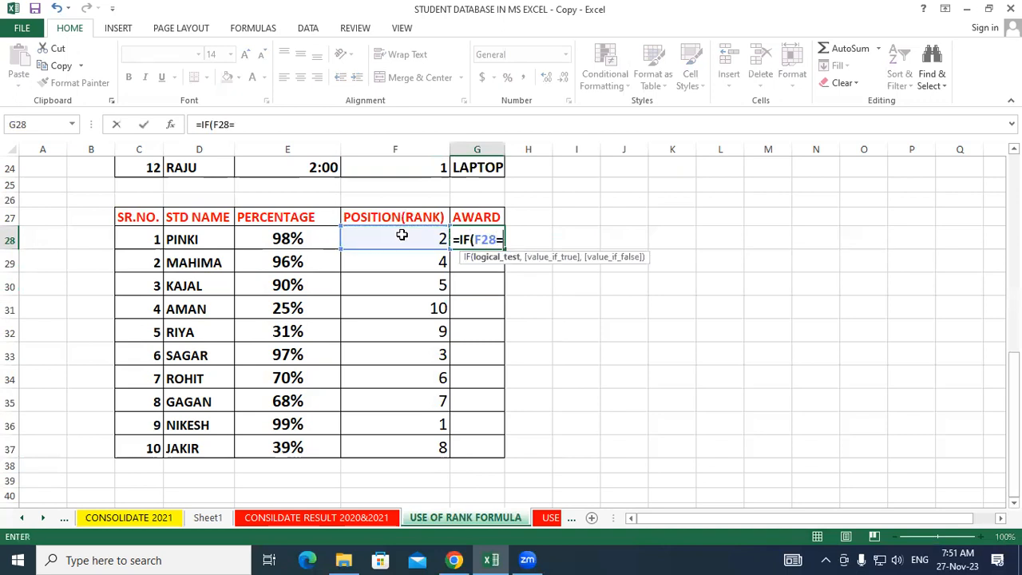
text(1,"P)
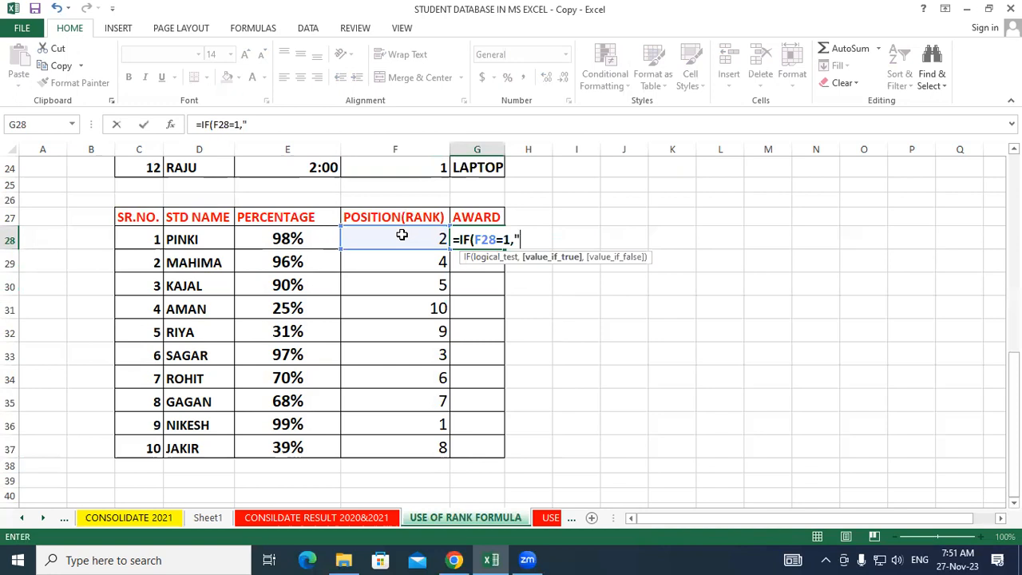
key(BackSpace)
text(LAPTOP",IF()
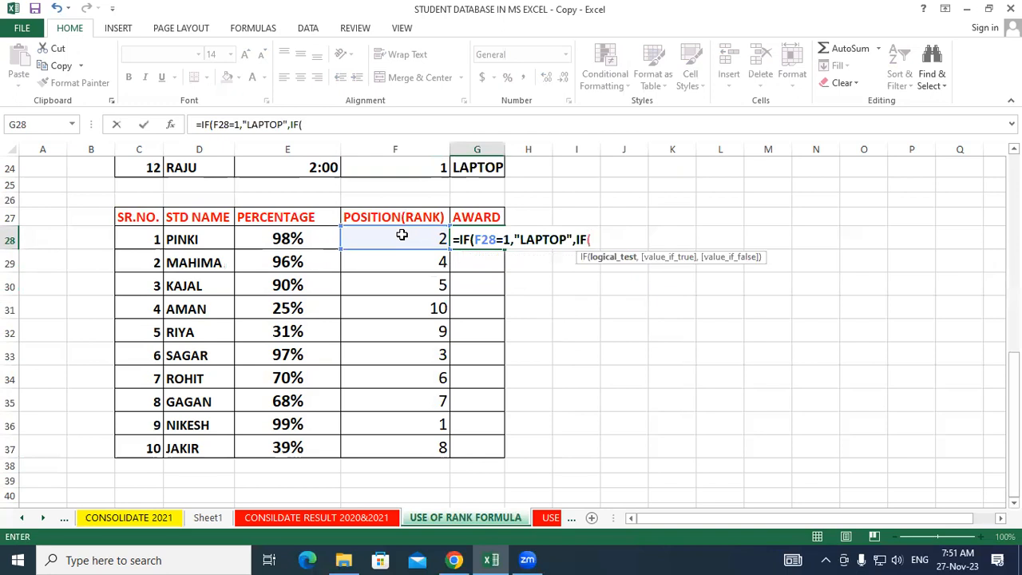
Step: Extend the G28 award formula with the second IF condition F28=2 returning "WATCH"
scroll(402, 235, up, 1)
scroll(402, 235, down, 1)
scroll(360, 249, right, 1)
scroll(360, 249, left, 1)
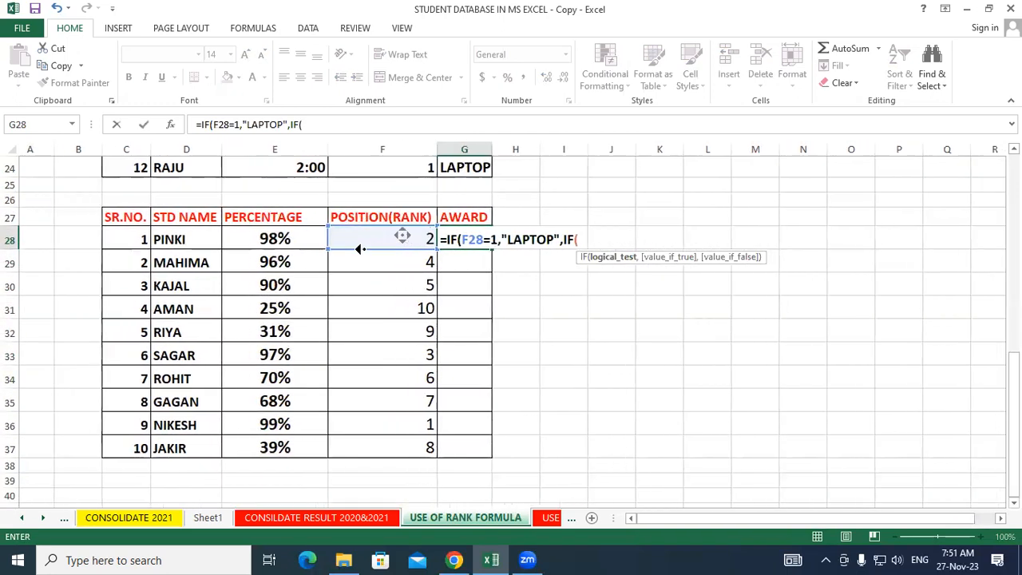
click(370, 238)
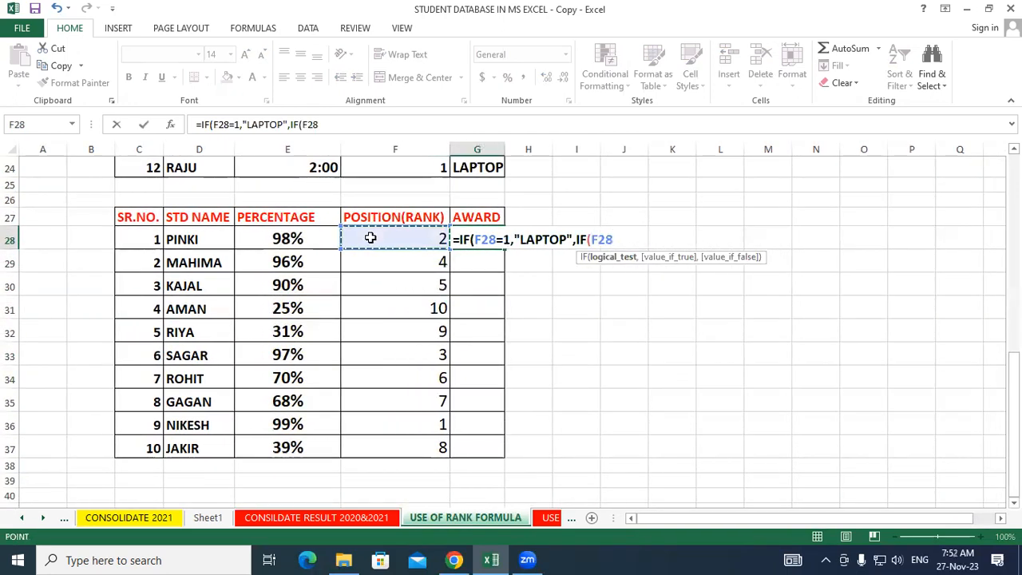
text(=)
text(2)
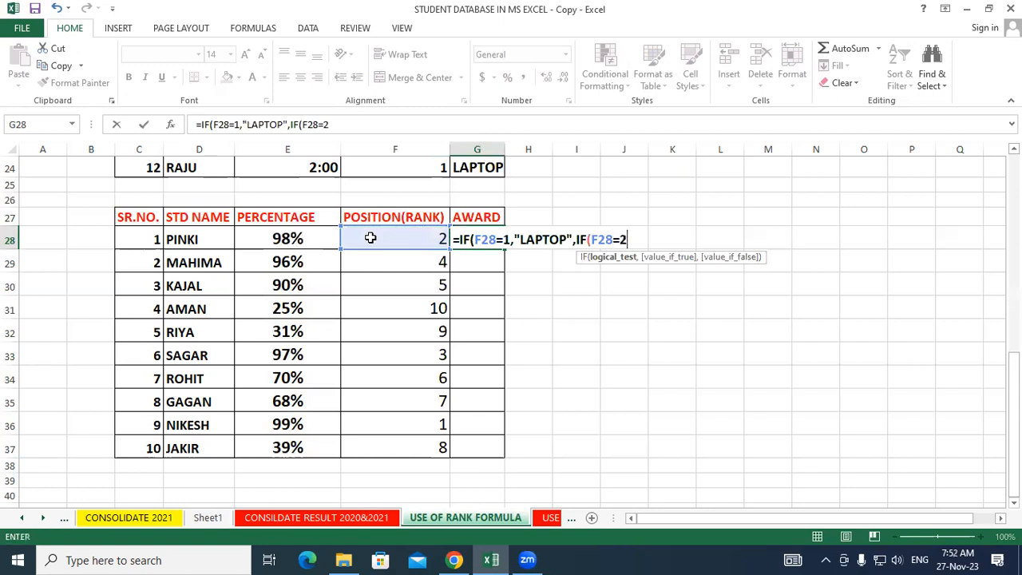
text(,"WAT)
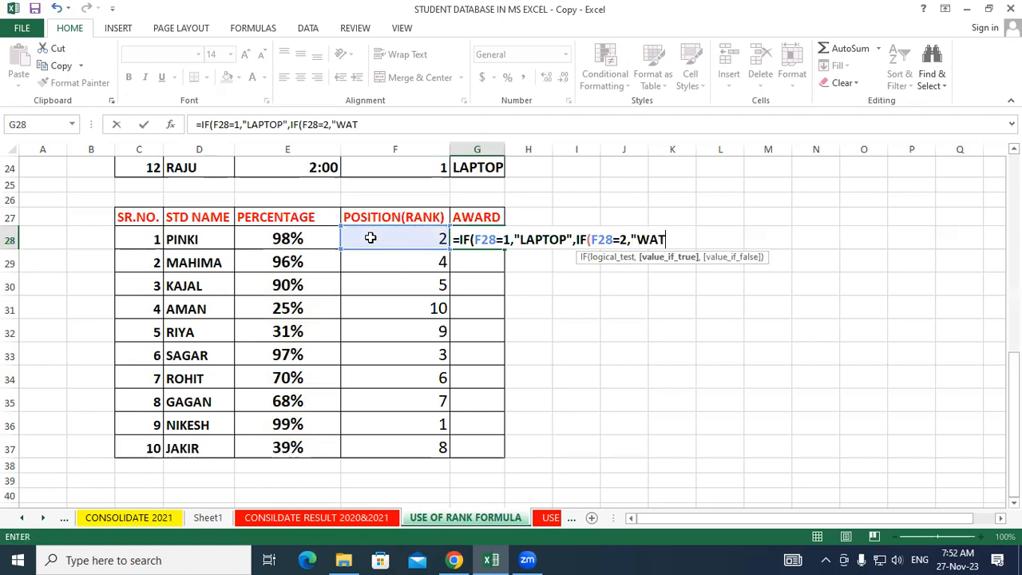
text(CH",)
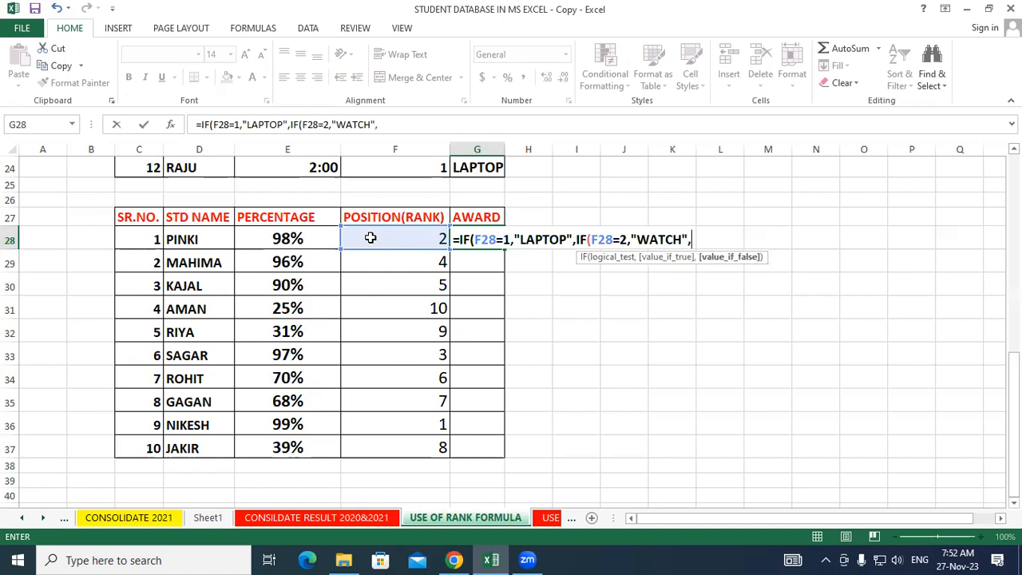
Step: Complete the G28 award formula with a third IF returning "CYCLE" when F28=3 and "MEDAL" otherwise
text(IF()
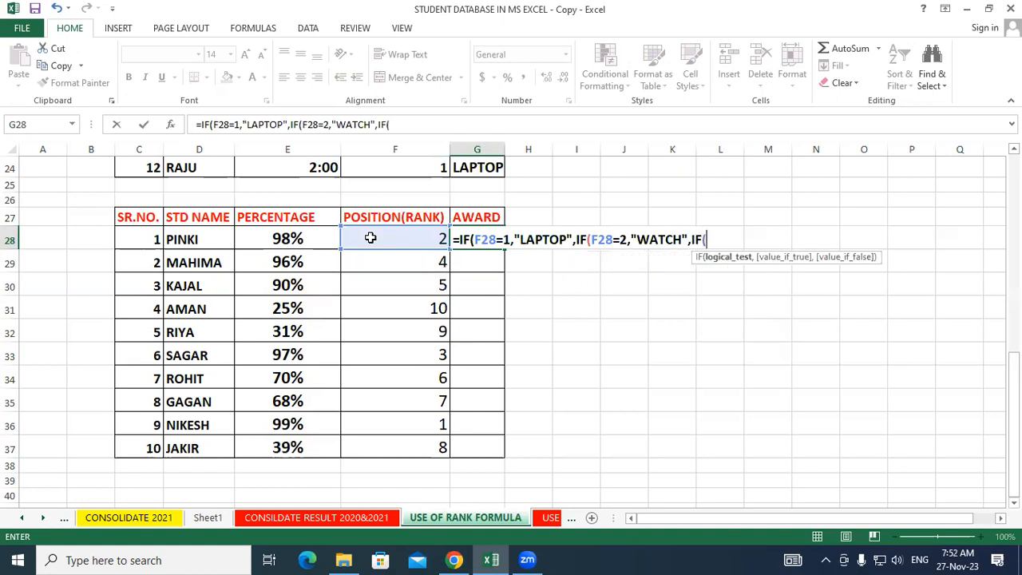
click(371, 238)
text(=3,")
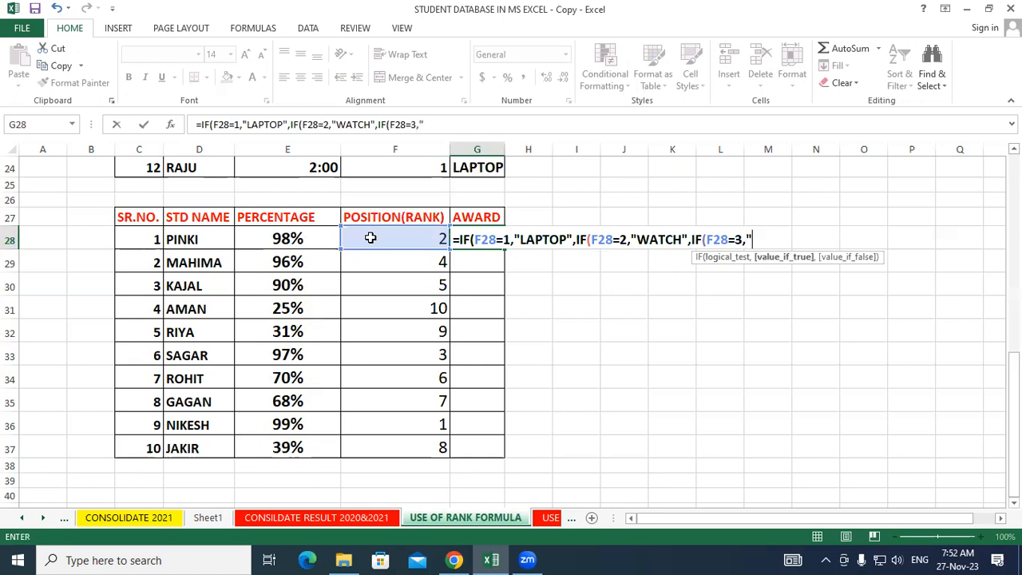
text(CYCLE",")
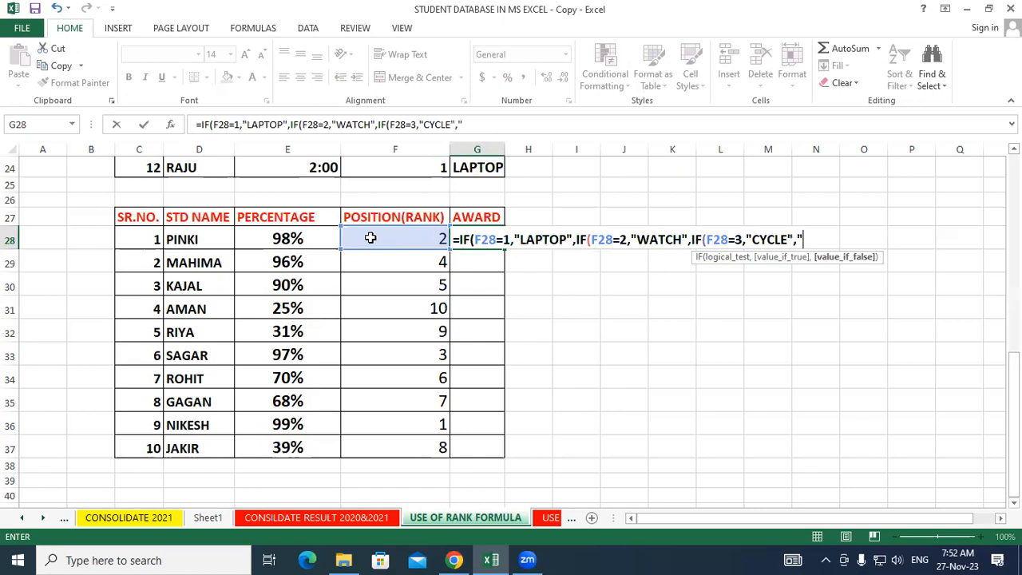
text(MEDAL"))))
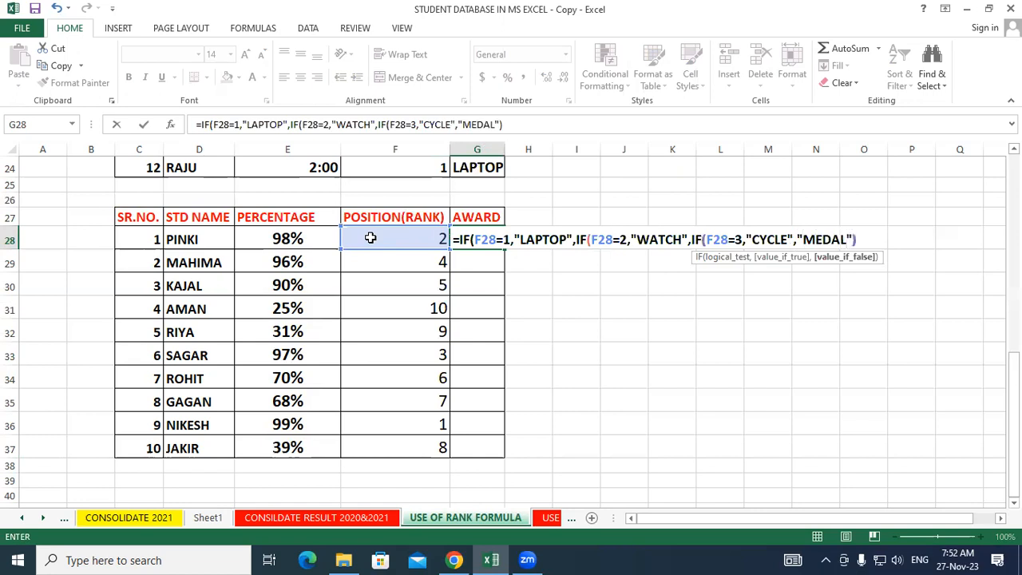
key(Return)
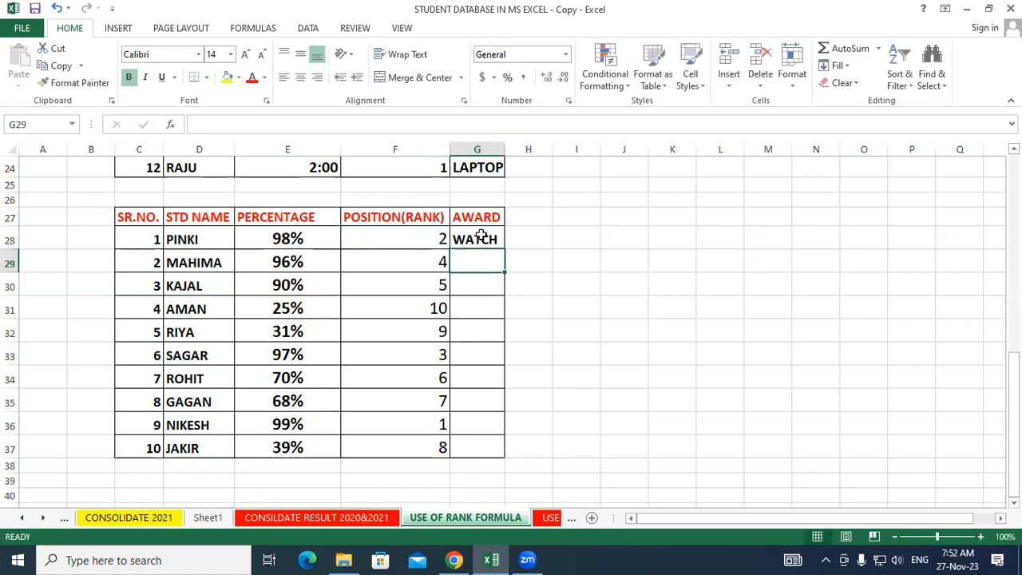
Step: Fill the award formula from G28 down the percentage table's AWARD column to row 37
click(494, 247)
double_click(505, 250)
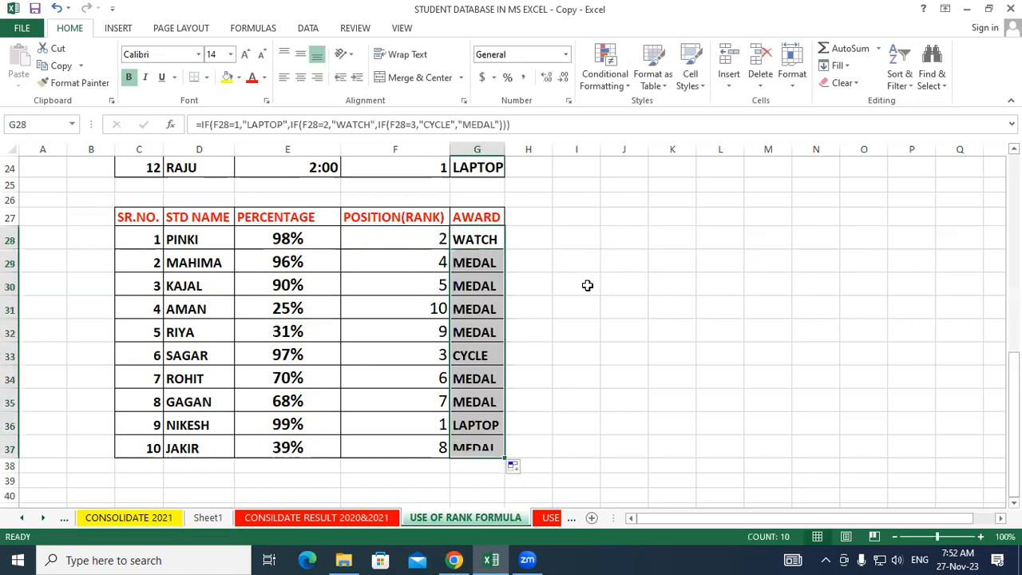
click(587, 285)
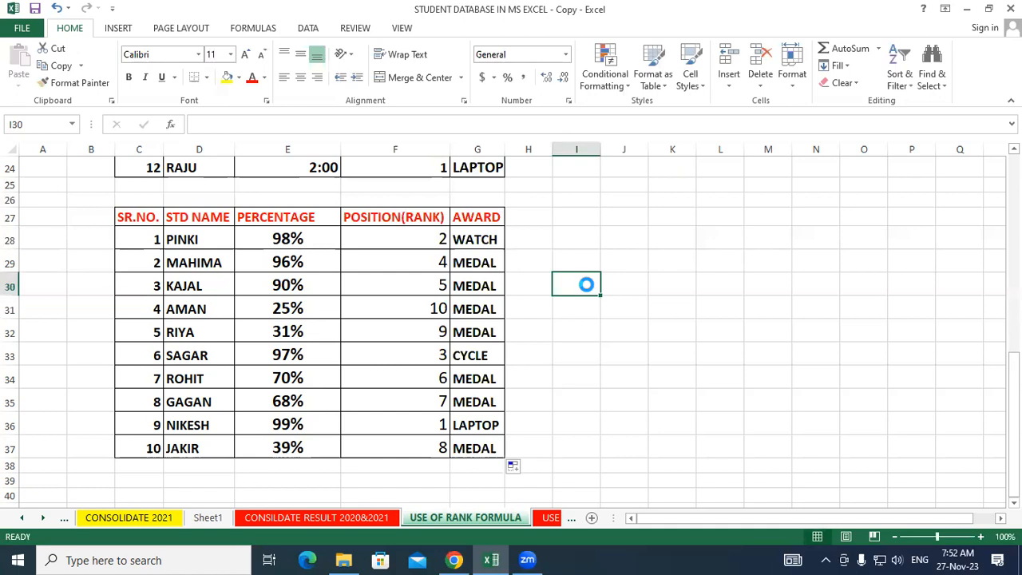
Step: Close the workbook, and in File Explorer select USB Drive (E:) under This PC
click(799, 279)
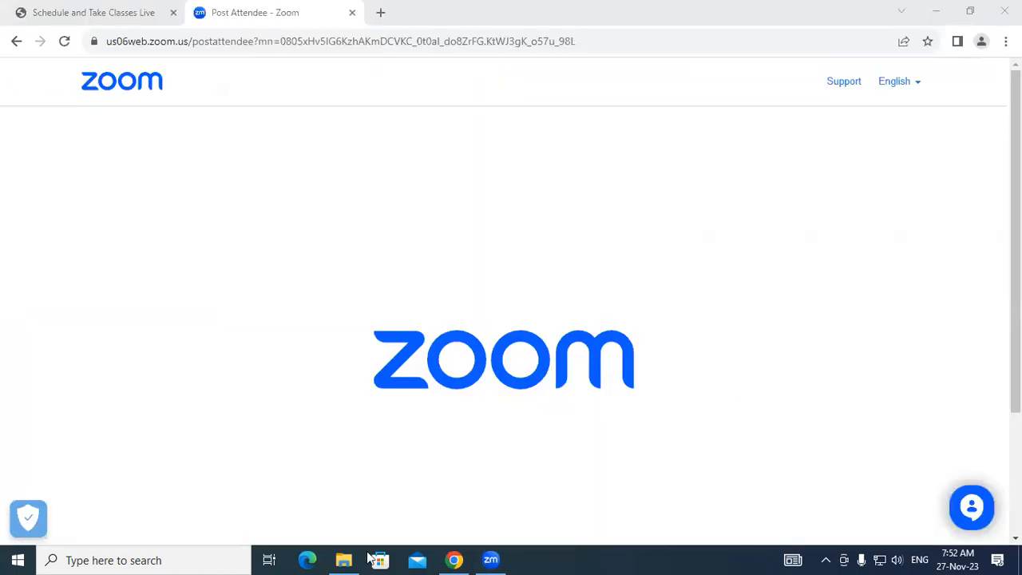
click(343, 560)
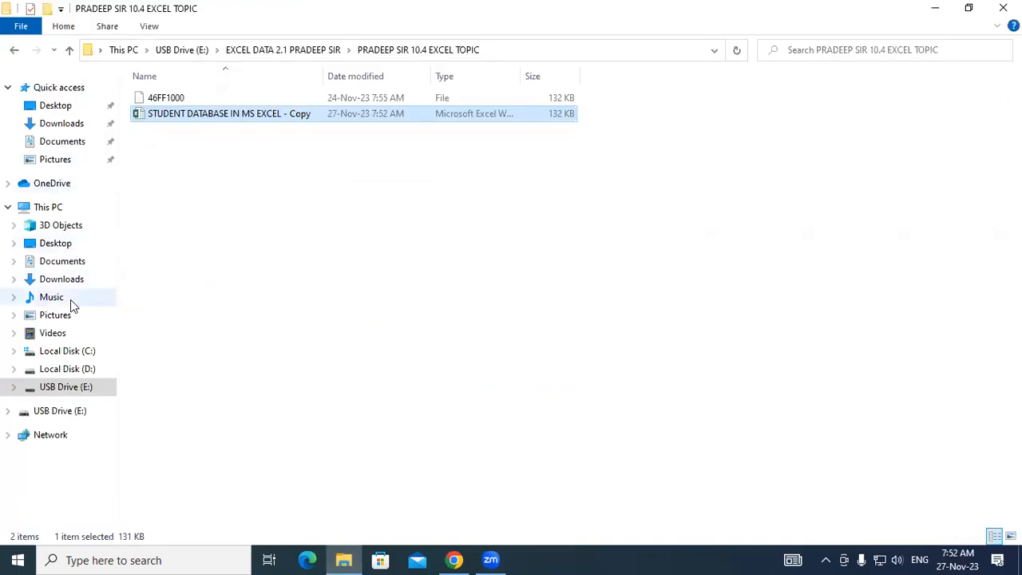
click(48, 206)
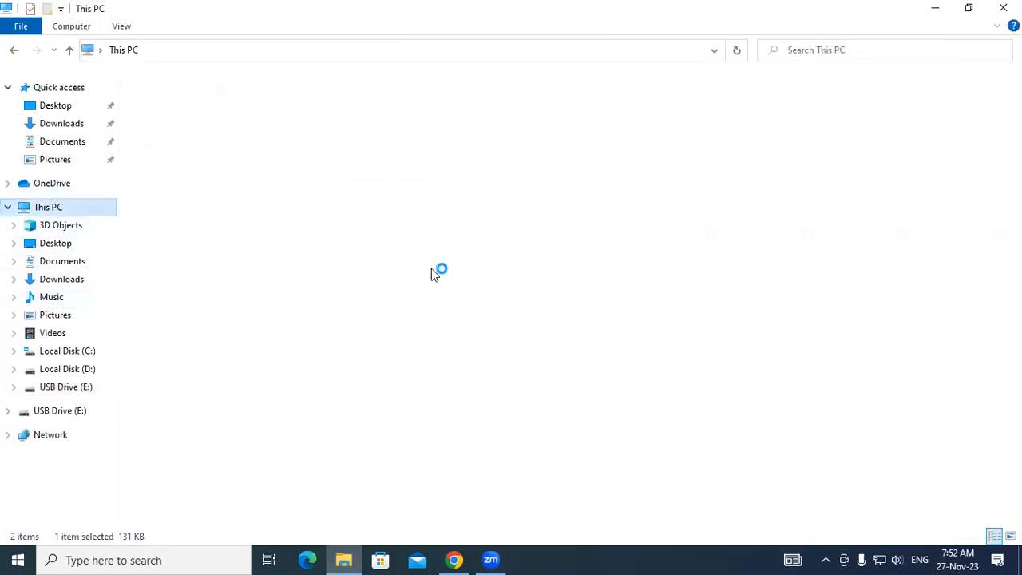
click(577, 223)
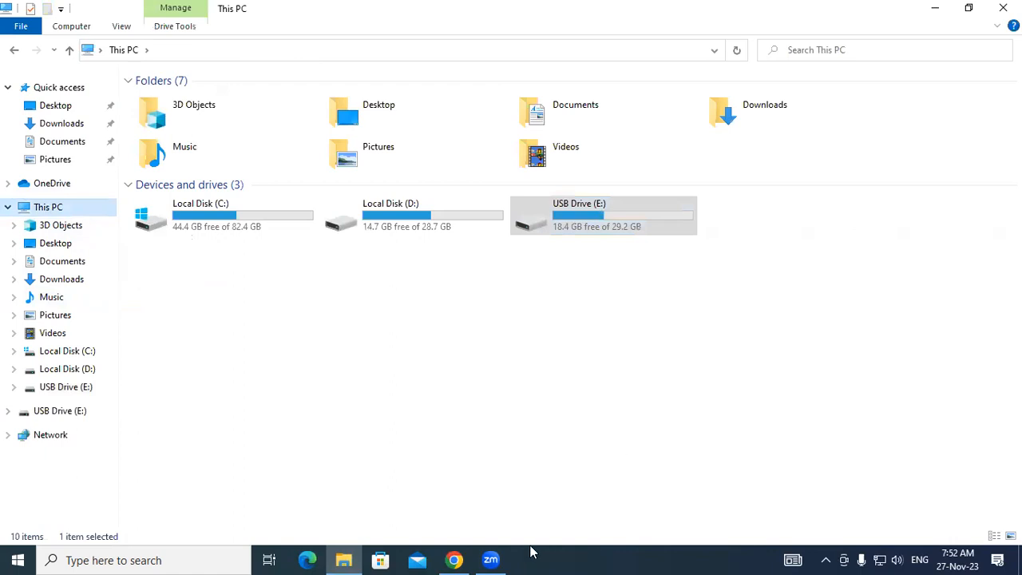